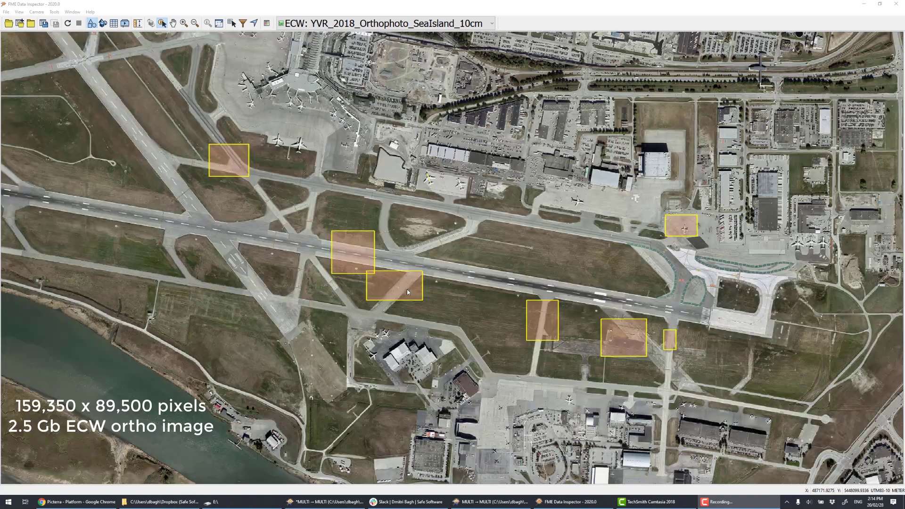
Step: Zoom in on one AOI rectangle over the YVR orthophoto to see the cracked taxiway pavement
scroll(406, 290, "up", 3)
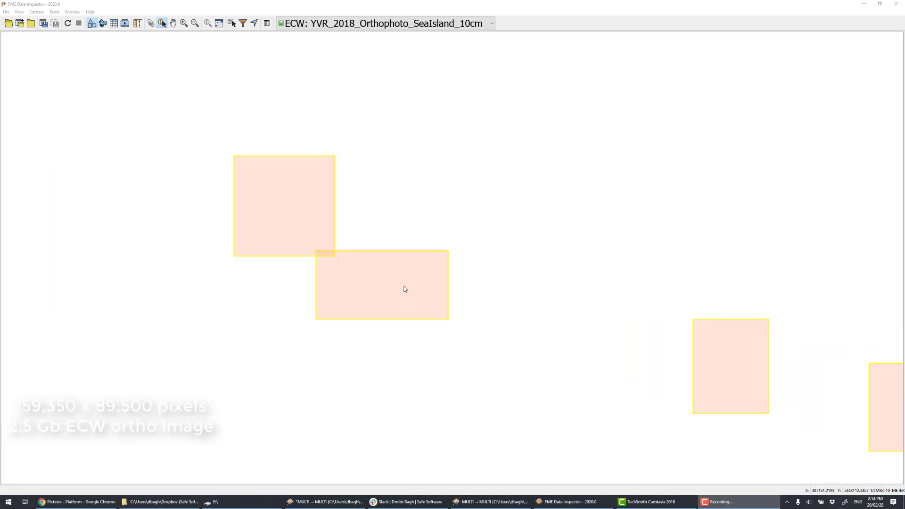
scroll(405, 287, "up", 4)
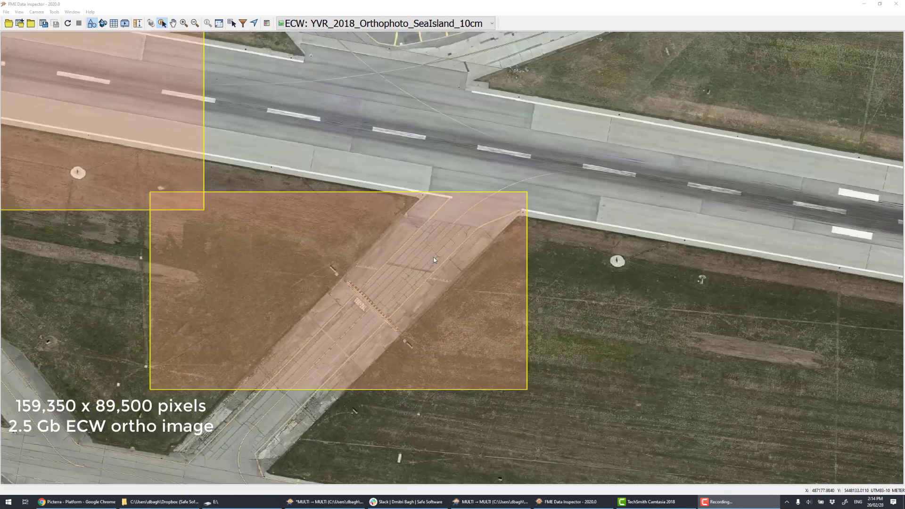
scroll(432, 257, "up", 3)
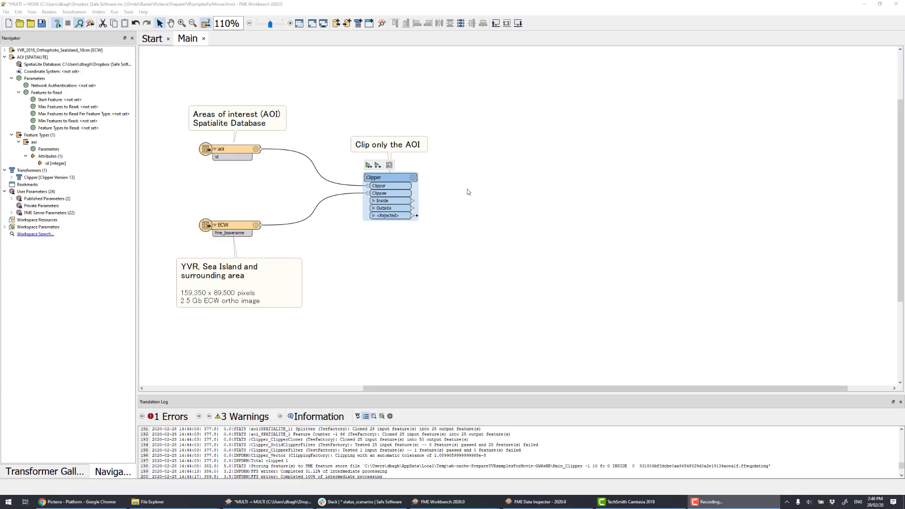
Step: Add a Reprojector on the Clipper's Inside output with destination coordinate system LL84
left_click(466, 203)
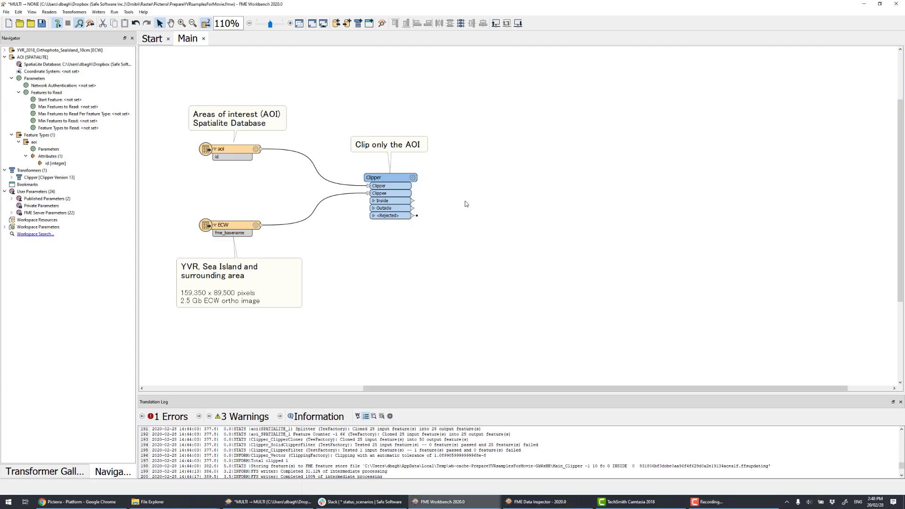
type("repro")
key("Return")
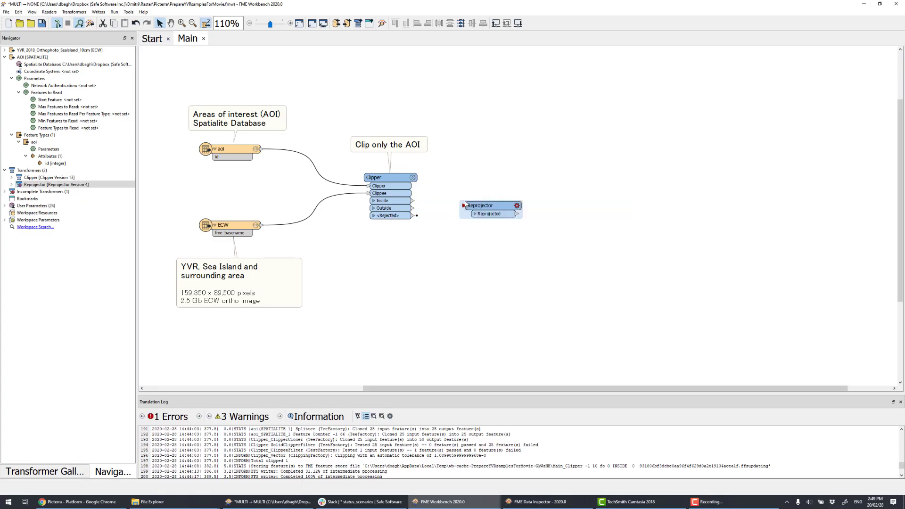
left_click_drag(413, 201, 495, 211)
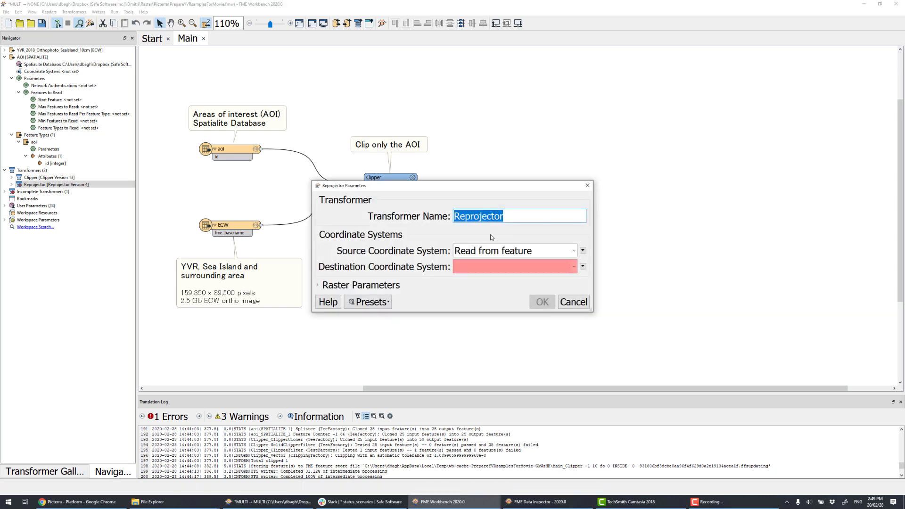
left_click(543, 265)
type("LL")
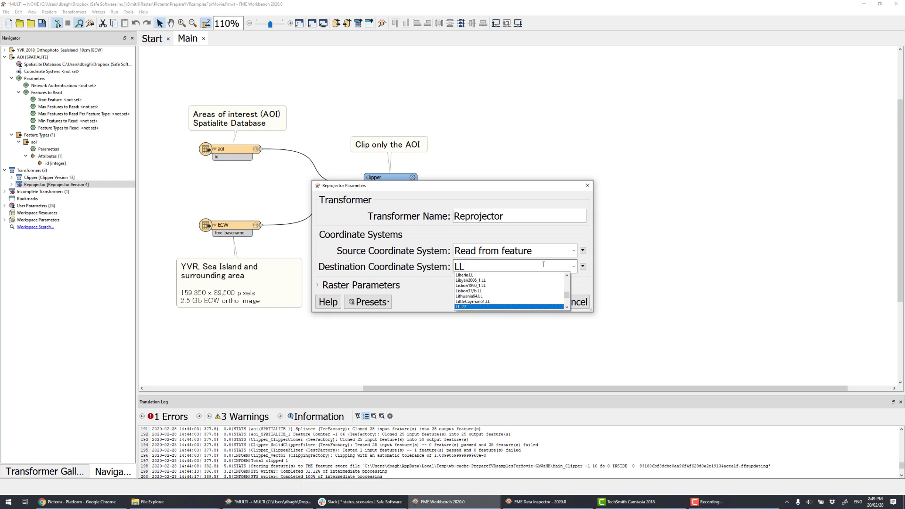
type("84")
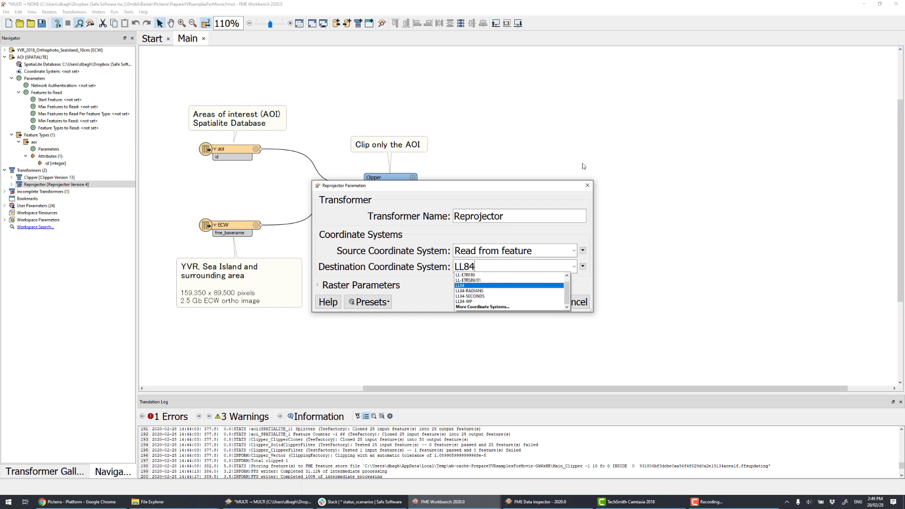
key("Return")
left_click(546, 300)
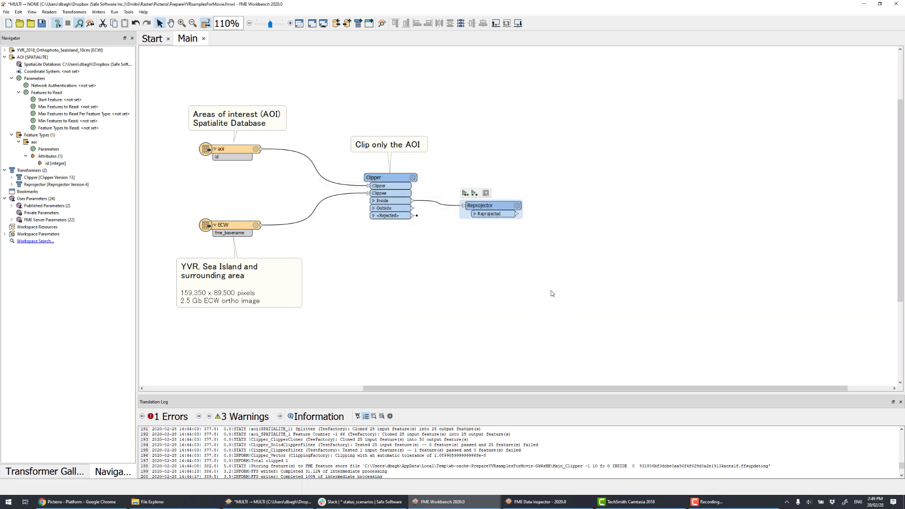
Step: Add a PicterraConnector with the pasted API key and the Upload and process raster action
type("pic")
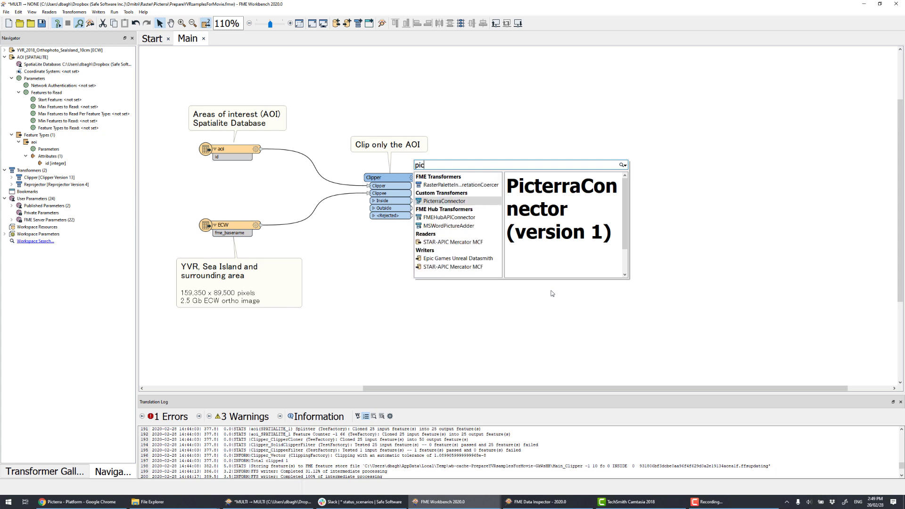
key("Return")
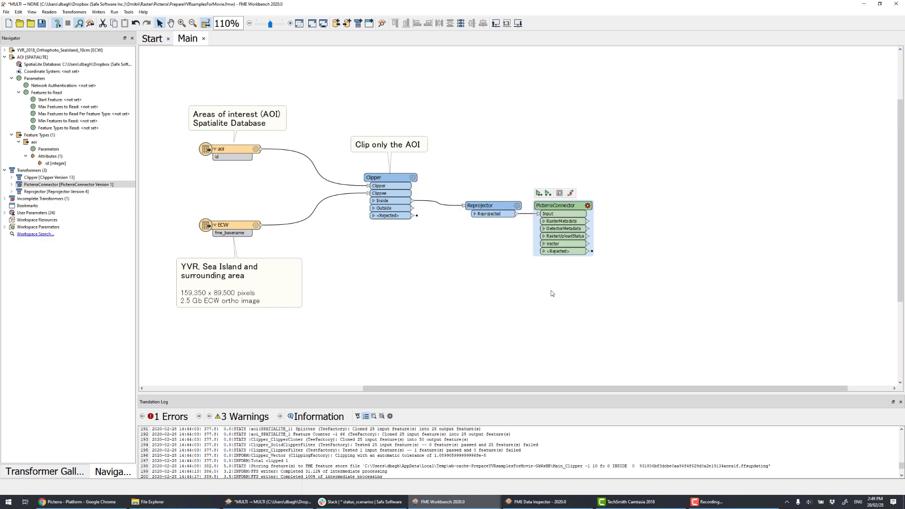
double_click(579, 190)
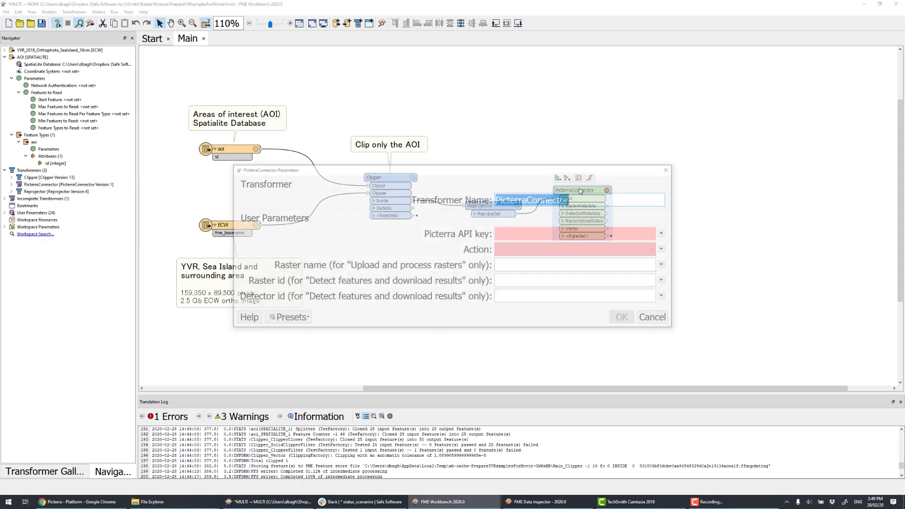
left_click(649, 235)
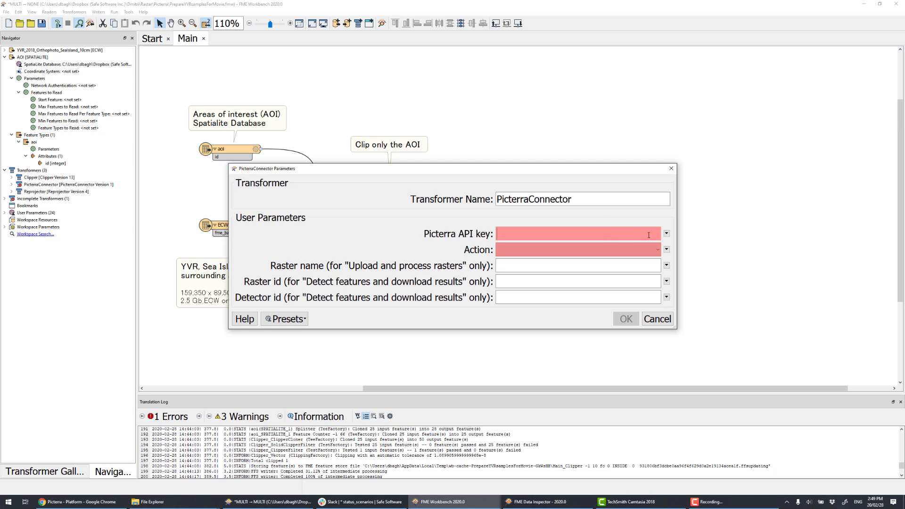
key("ctrl+v")
left_click(657, 248)
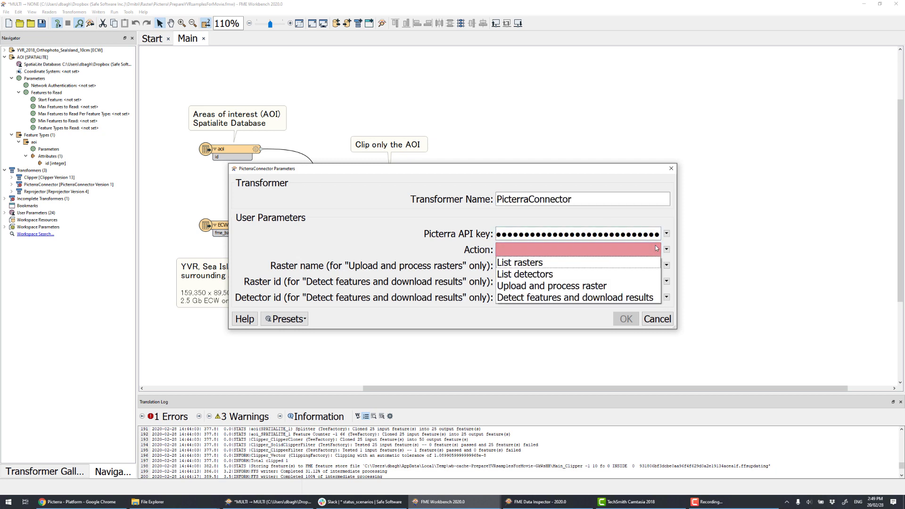
left_click(612, 286)
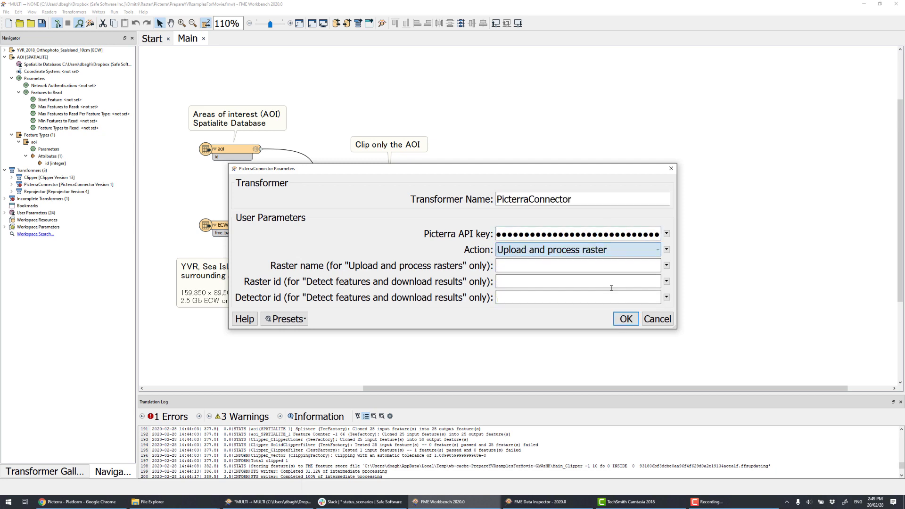
Step: Name uploaded rasters YVR_surfacecracks_ plus the id attribute, and log RasterUploadStatus
left_click(667, 265)
left_click(686, 285)
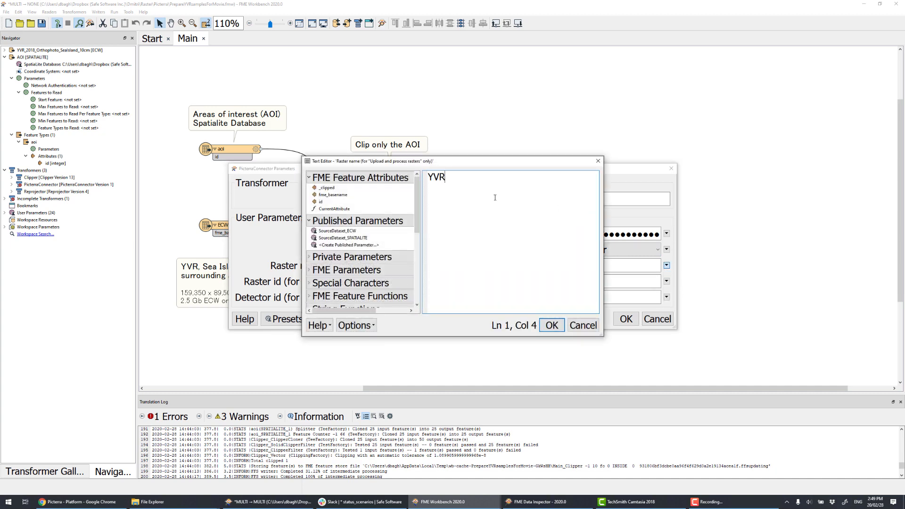
type("YVR_surfacecra")
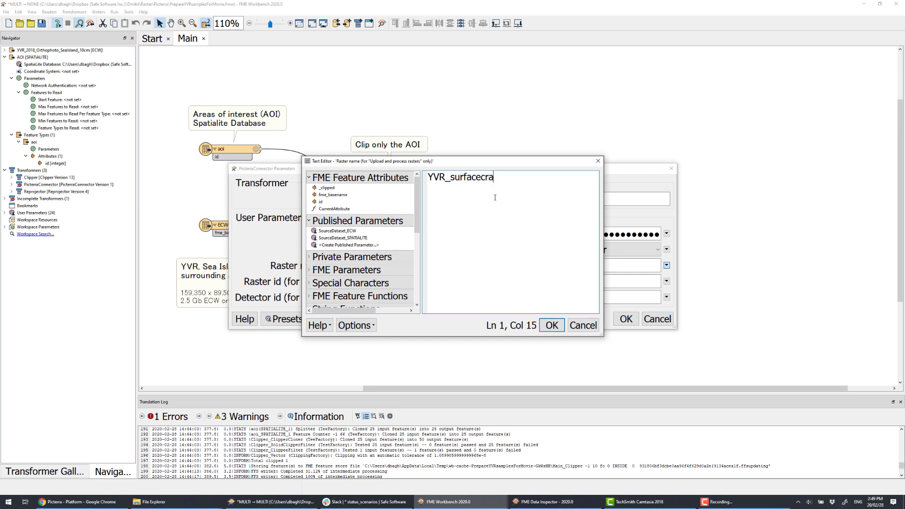
type("cks_")
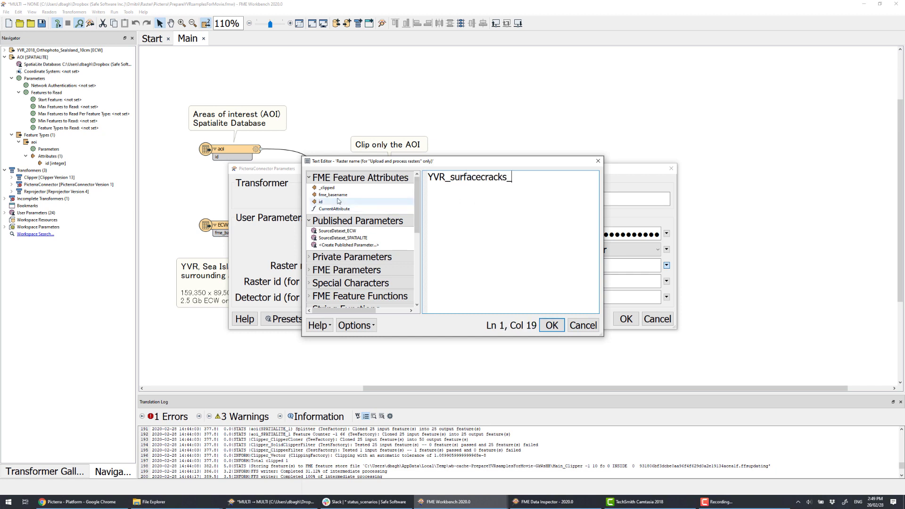
double_click(329, 204)
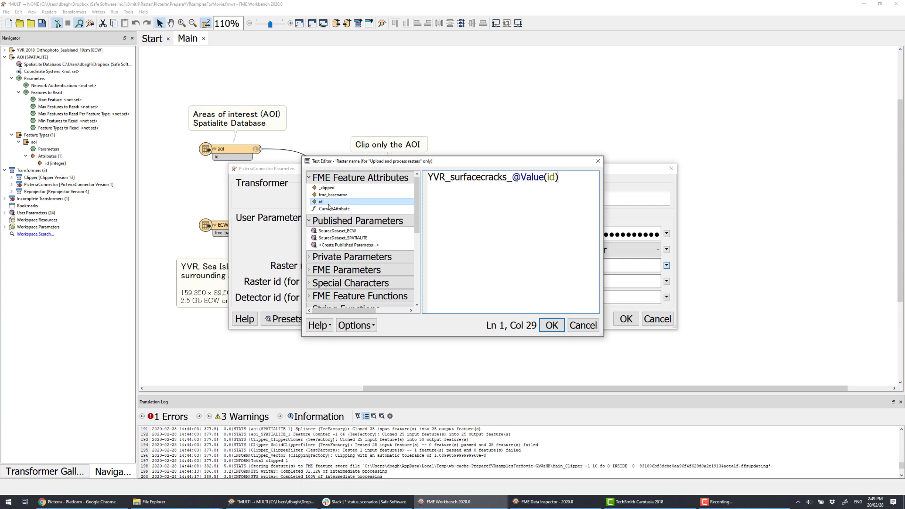
left_click(547, 327)
left_click(626, 319)
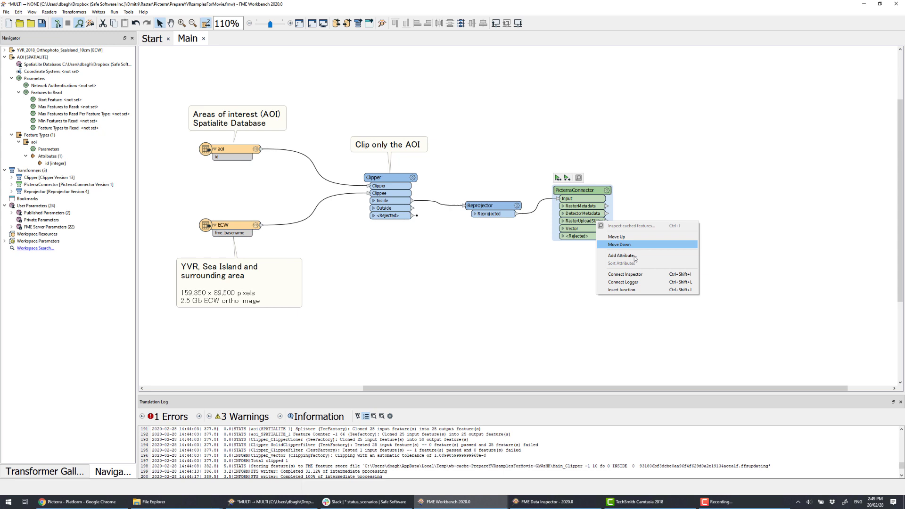
left_click(644, 283)
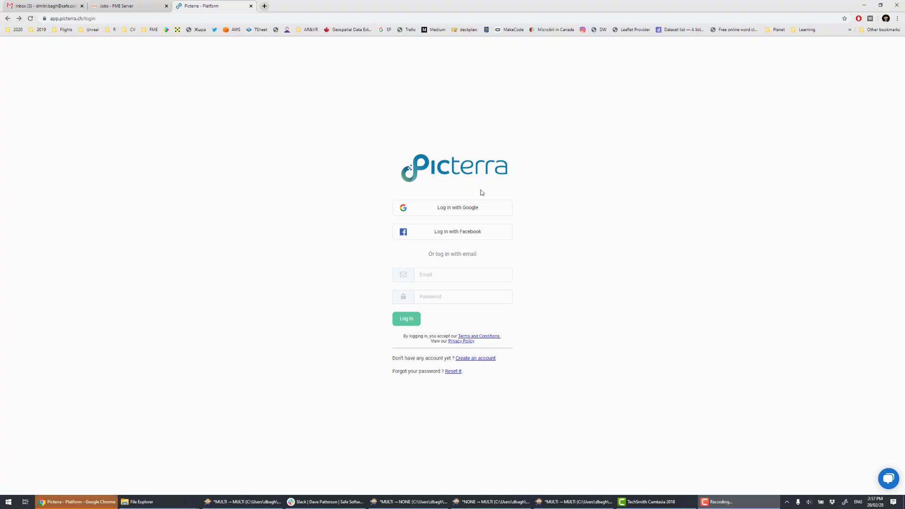
Step: Sign in to Picterra with Google, check the Picterra API Project images, then view My detectors
left_click(476, 209)
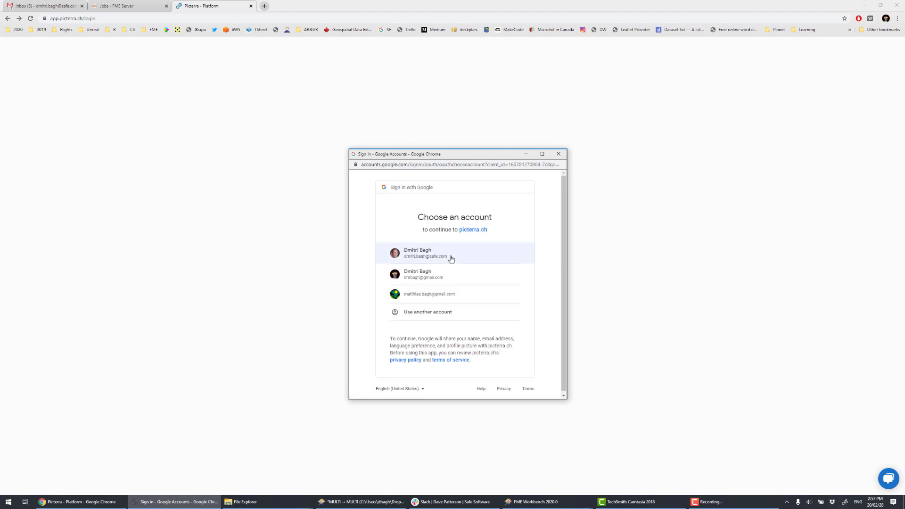
left_click(449, 257)
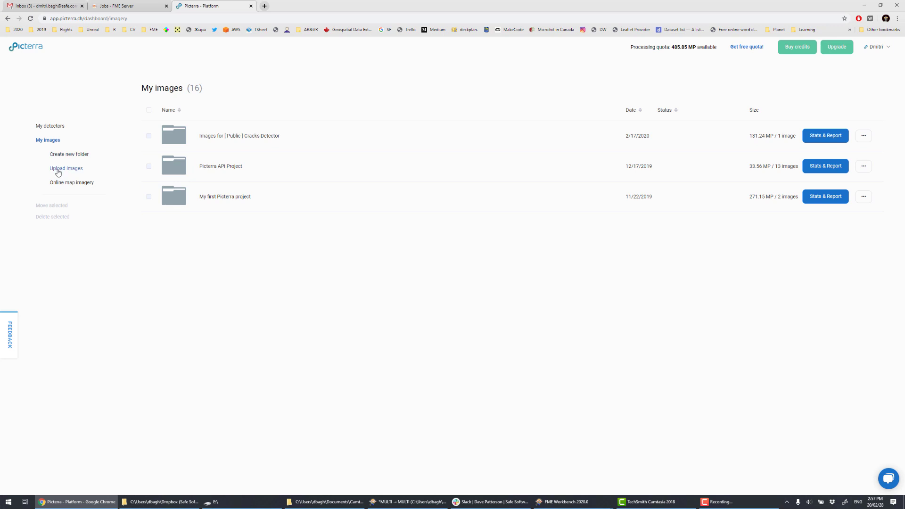
left_click(169, 168)
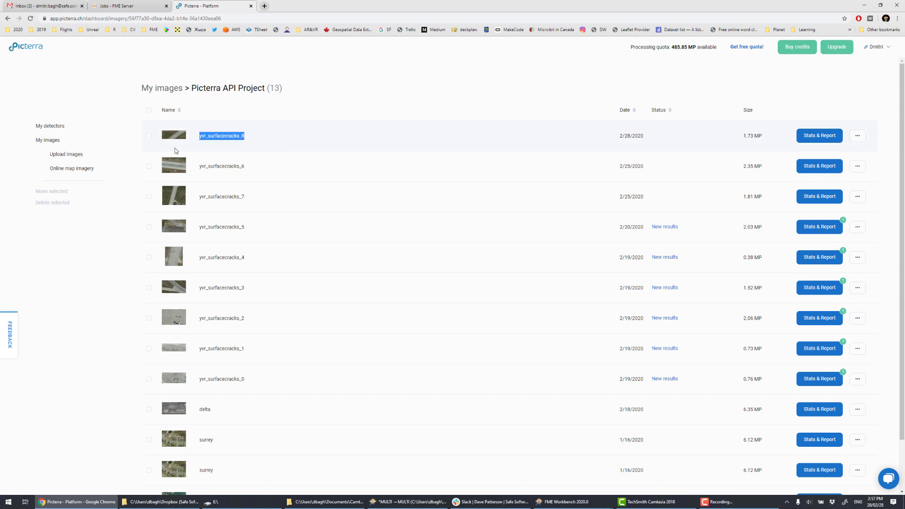
left_click(51, 127)
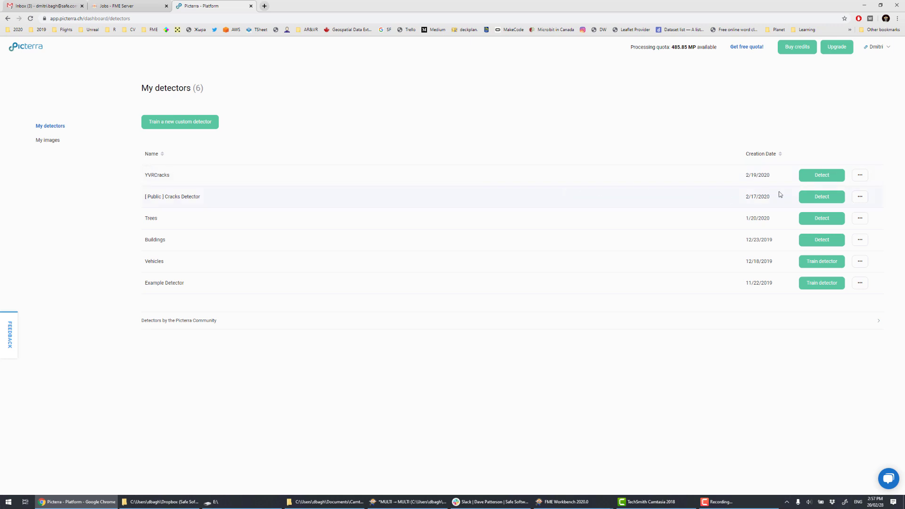
Step: Add yvr_surfacecracks_8, _6 and _7 from Picterra API Project to YVRCracks' training images
left_click(860, 175)
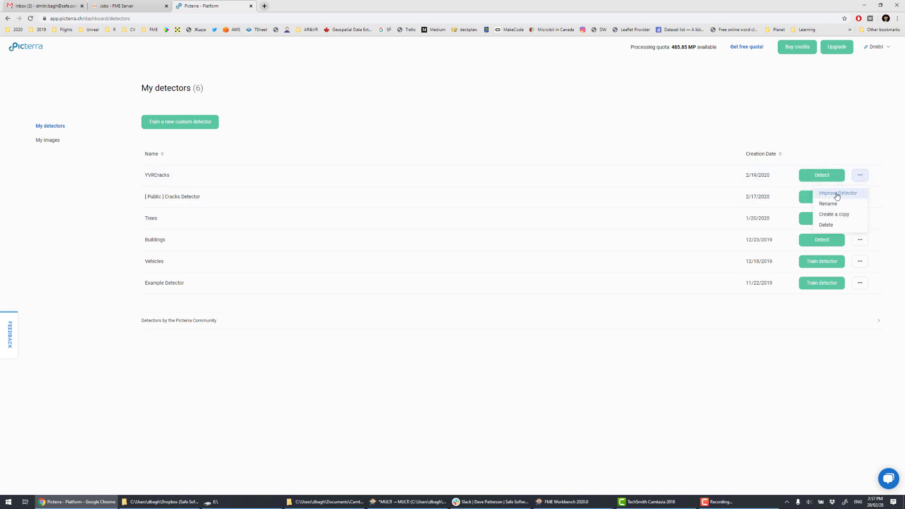
left_click(829, 194)
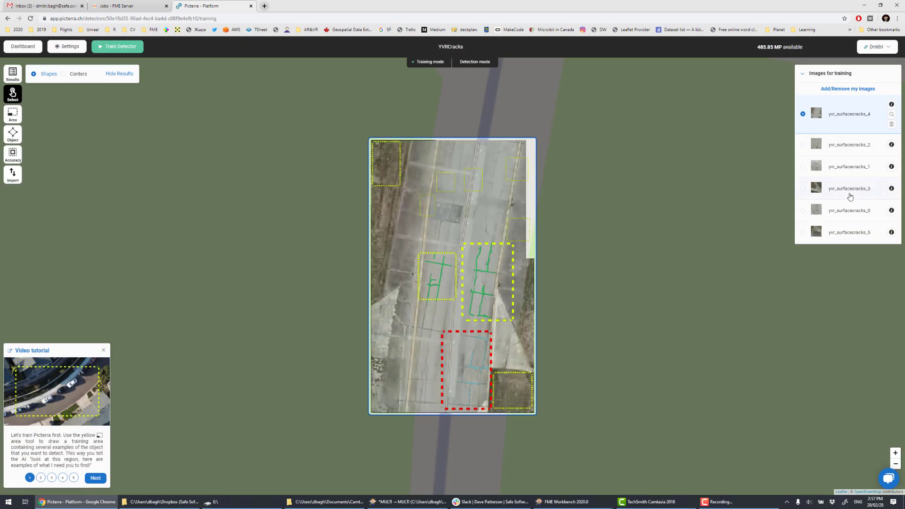
left_click(856, 89)
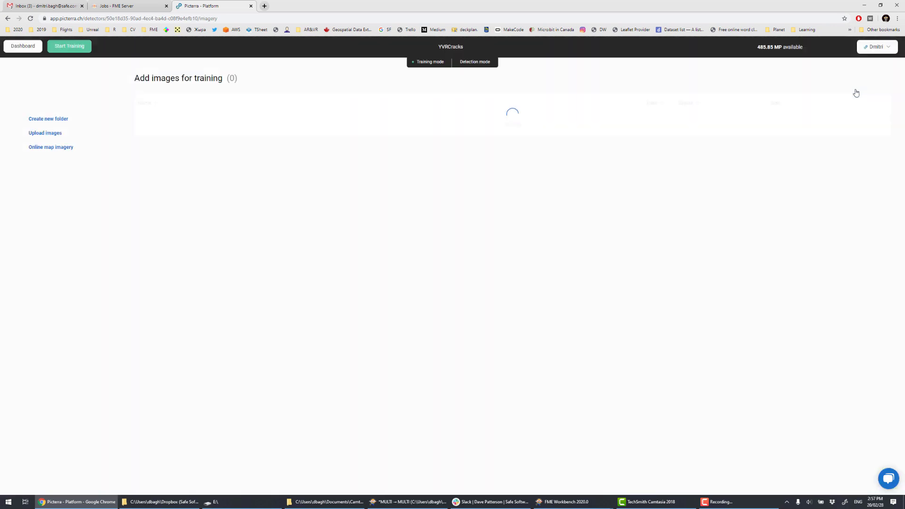
left_click(162, 159)
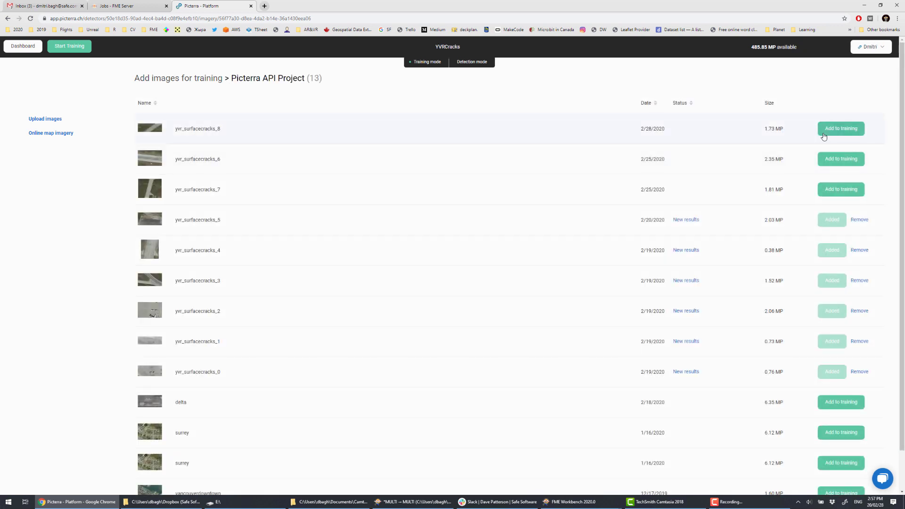
left_click(841, 132)
left_click(830, 160)
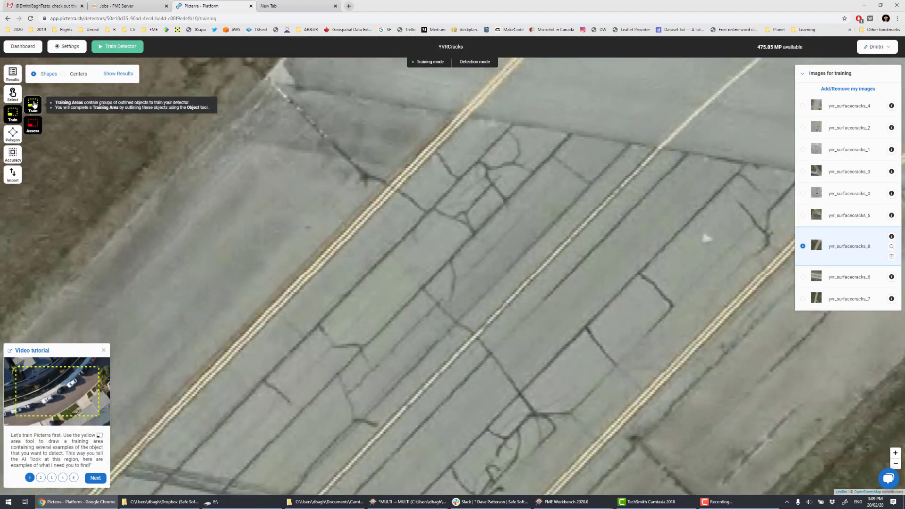
Step: With the Polygon tool, outline the long straight crack down to its lower-left end
left_click(37, 136)
scroll(594, 117, "up", 1)
left_click(564, 143)
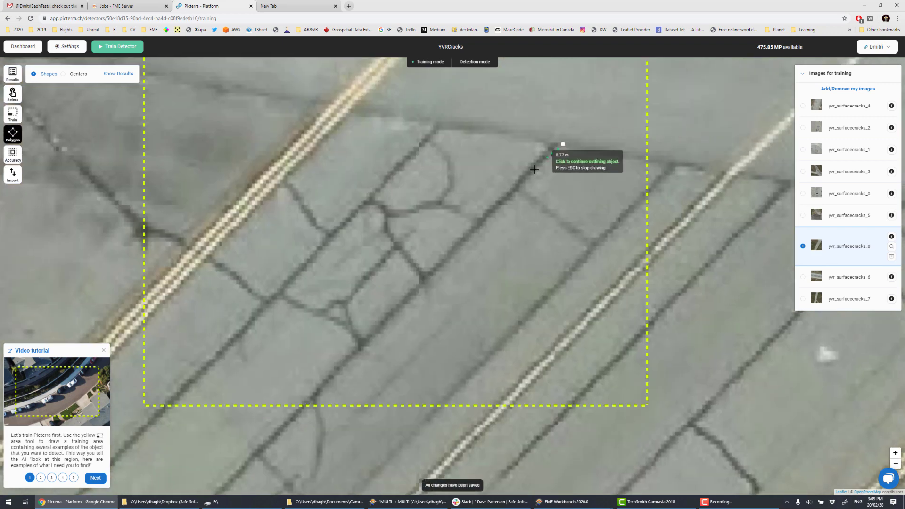
left_click(523, 184)
left_click(593, 239)
left_click(668, 160)
left_click(677, 169)
left_click(426, 427)
left_click(583, 249)
left_click(516, 195)
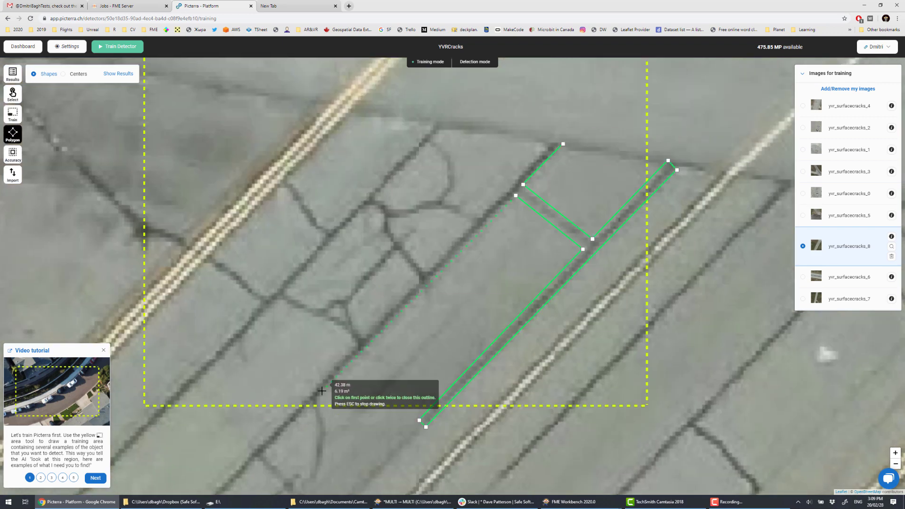
left_click(317, 399)
left_click(325, 445)
left_click(316, 447)
left_click(316, 419)
left_click(262, 452)
left_click(254, 445)
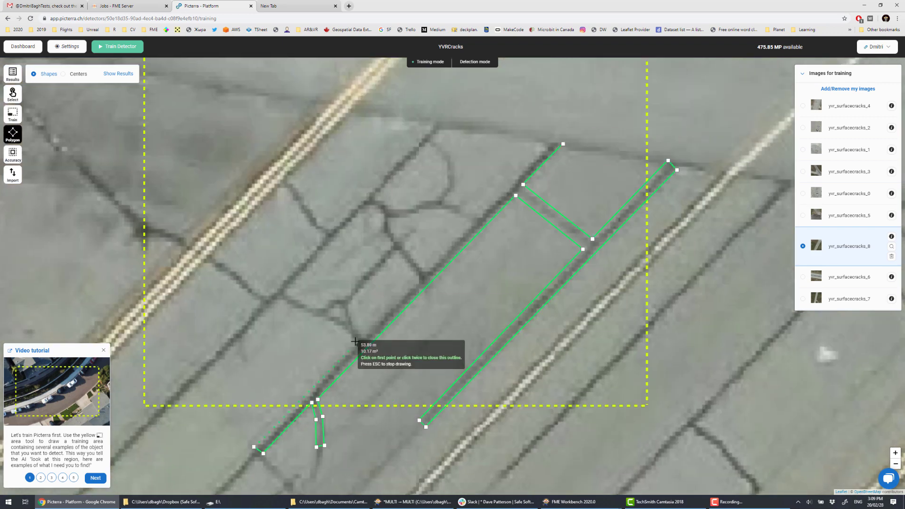
Step: Outline the curving, branching crack near the top, including its loop and bottom-left run
left_click(563, 144)
left_click(419, 276)
left_click(423, 271)
left_click(398, 242)
left_click(391, 228)
left_click(390, 218)
left_click(417, 215)
left_click(438, 209)
left_click(462, 215)
left_click(452, 190)
left_click(446, 152)
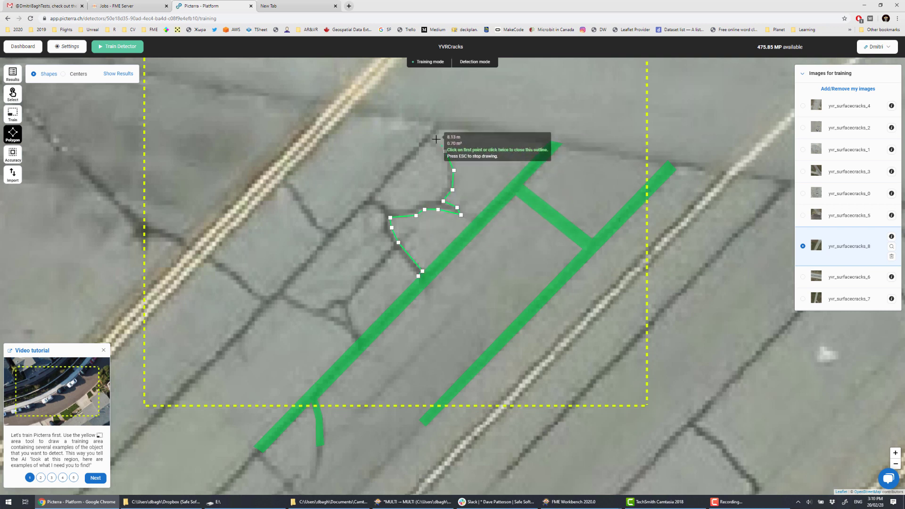
left_click(436, 122)
left_click(329, 230)
left_click(287, 179)
left_click(279, 187)
left_click(323, 235)
left_click(267, 297)
left_click(211, 255)
left_click(205, 259)
left_click(260, 304)
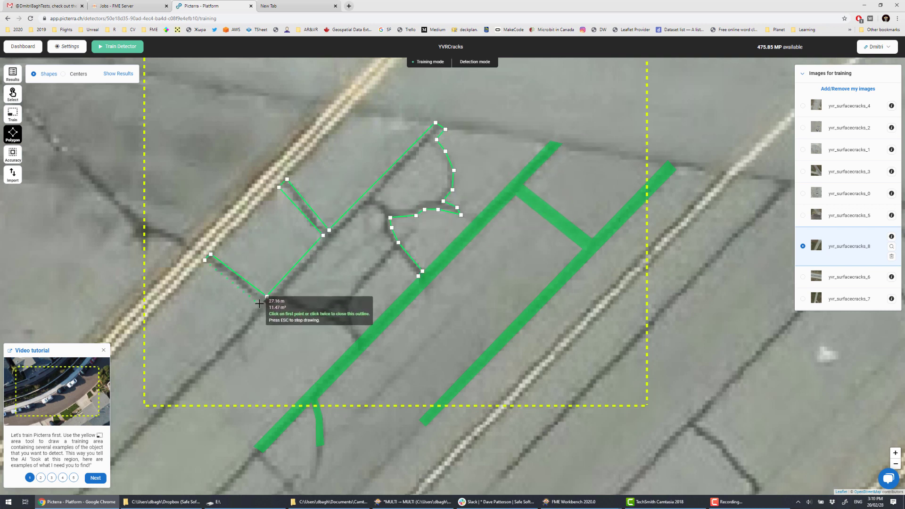
left_click(129, 449)
left_click(123, 441)
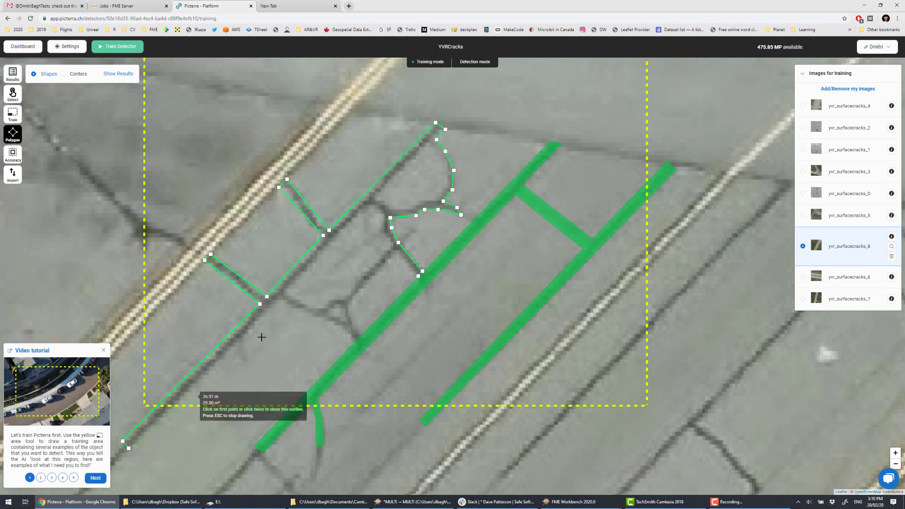
left_click(418, 276)
Step: Outline the crack in the middle of the training area
left_click(390, 245)
left_click(396, 250)
left_click(352, 301)
left_click(354, 343)
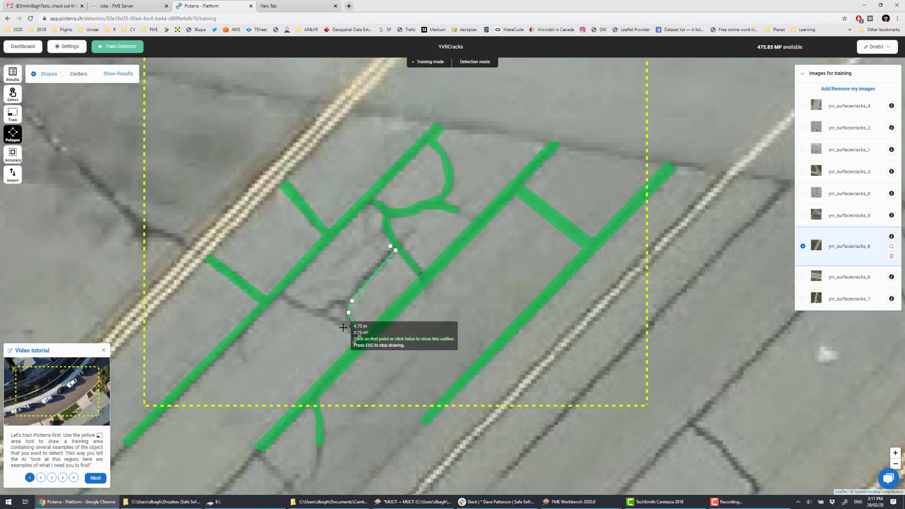
left_click(327, 320)
left_click(278, 297)
left_click(285, 291)
left_click(324, 308)
left_click(332, 301)
left_click(390, 246)
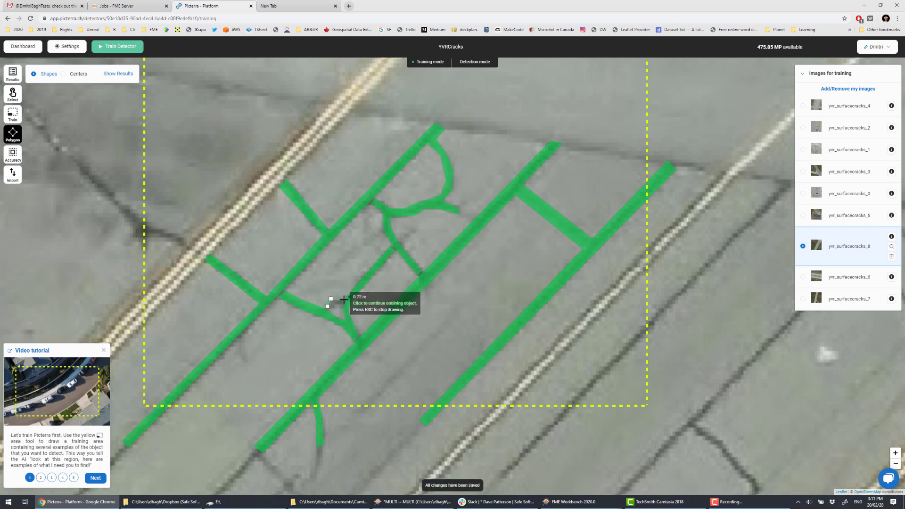
Step: Outline the thin lower-right crack and the crack at the left
left_click(672, 296)
left_click(547, 427)
left_click(676, 301)
left_click(671, 296)
left_click(125, 215)
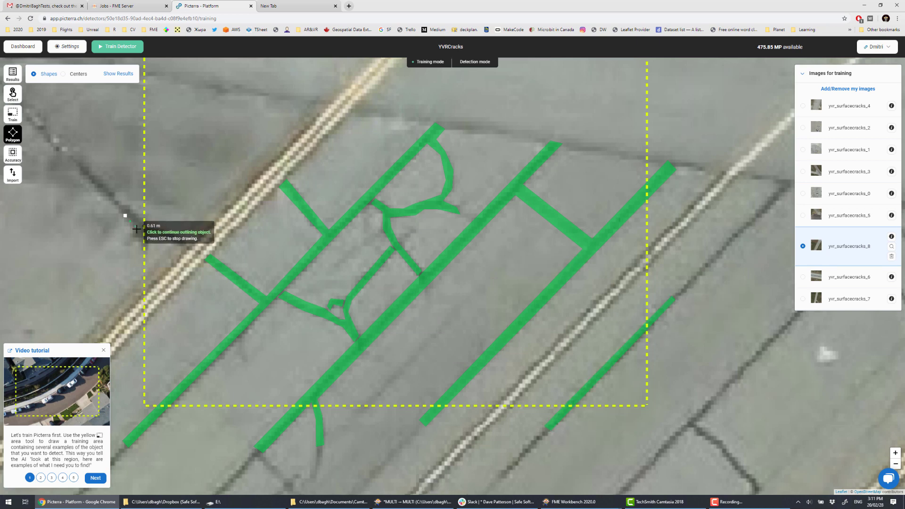
left_click(137, 231)
left_click(185, 240)
left_click(182, 245)
Step: Draw four more training areas: top-right runway, small central patch, top-left grass, right grass
scroll(455, 202, "down", 3)
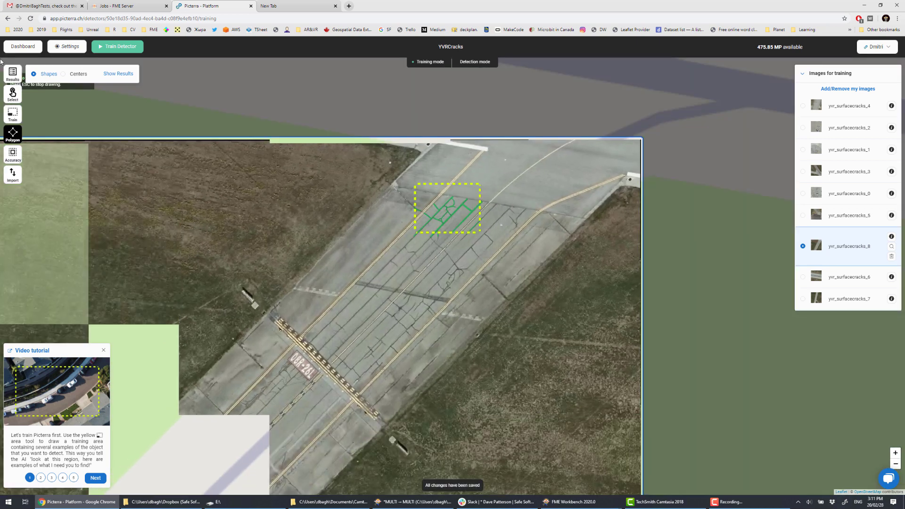
left_click(12, 113)
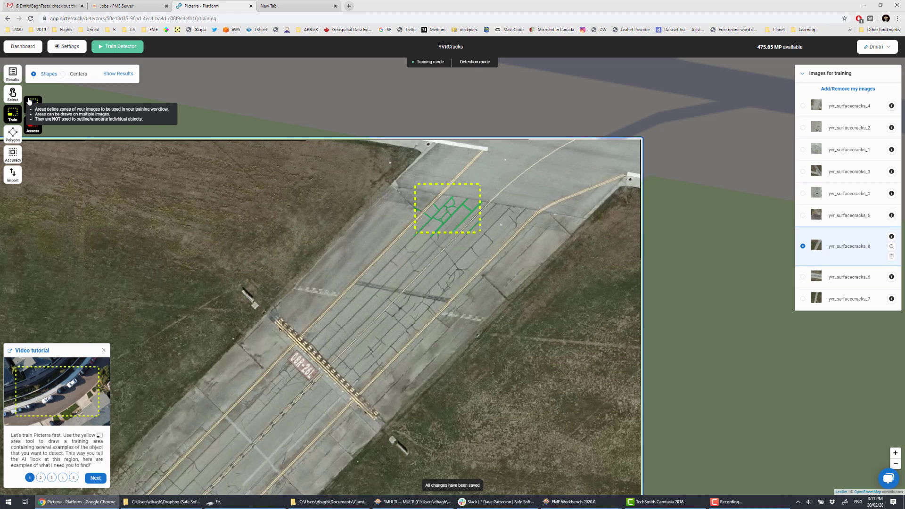
left_click(518, 143)
left_click(575, 189)
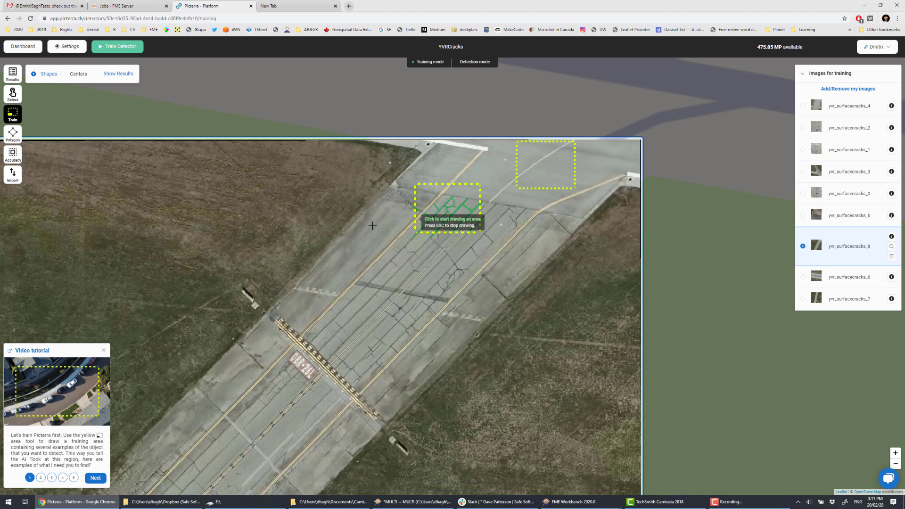
left_click(358, 225)
left_click(384, 247)
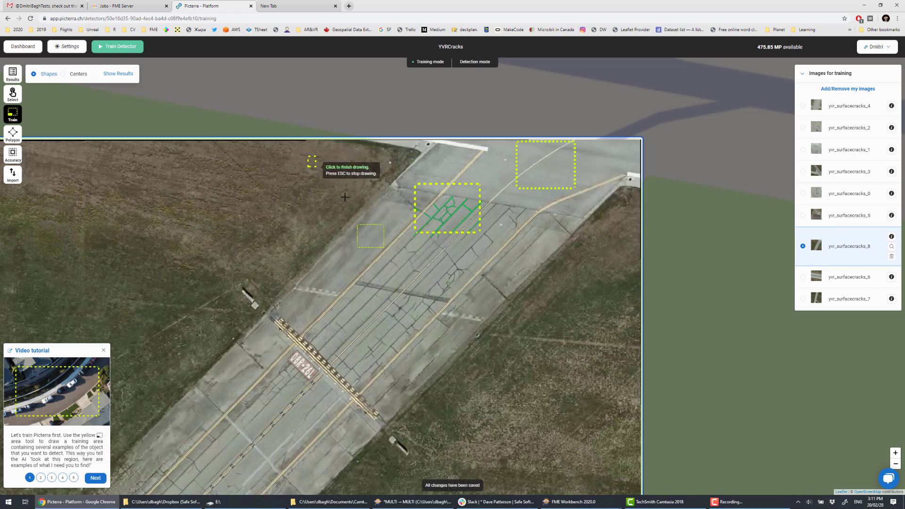
left_click(307, 155)
left_click(351, 203)
left_click(568, 255)
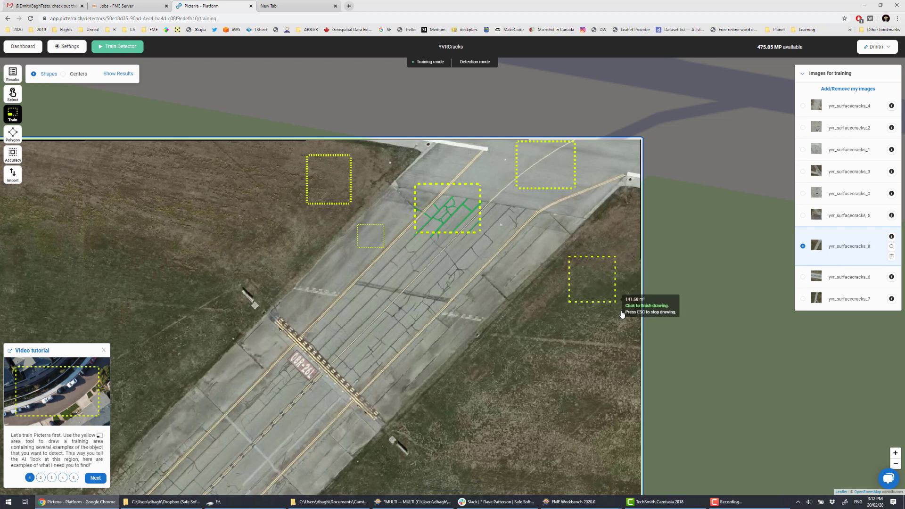
left_click(622, 313)
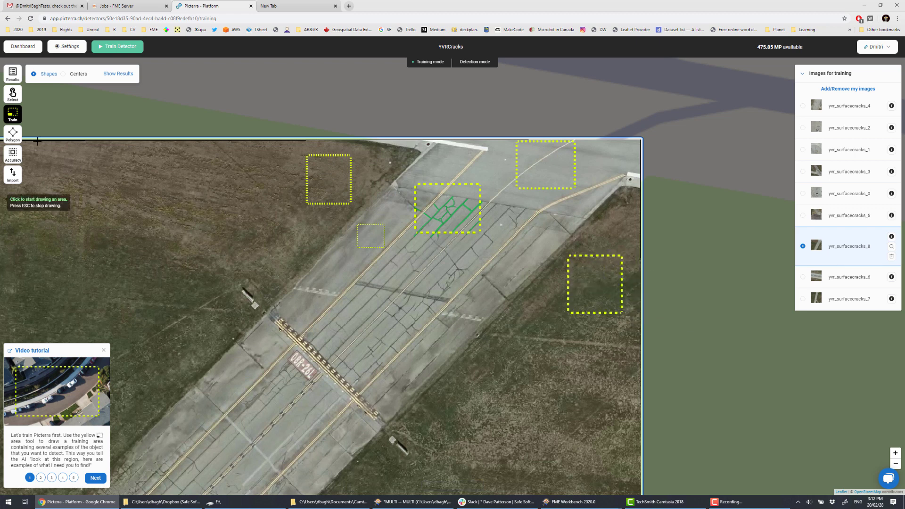
Step: Draw a red assessment area over the cracked runway near the runway numbers
left_click(15, 115)
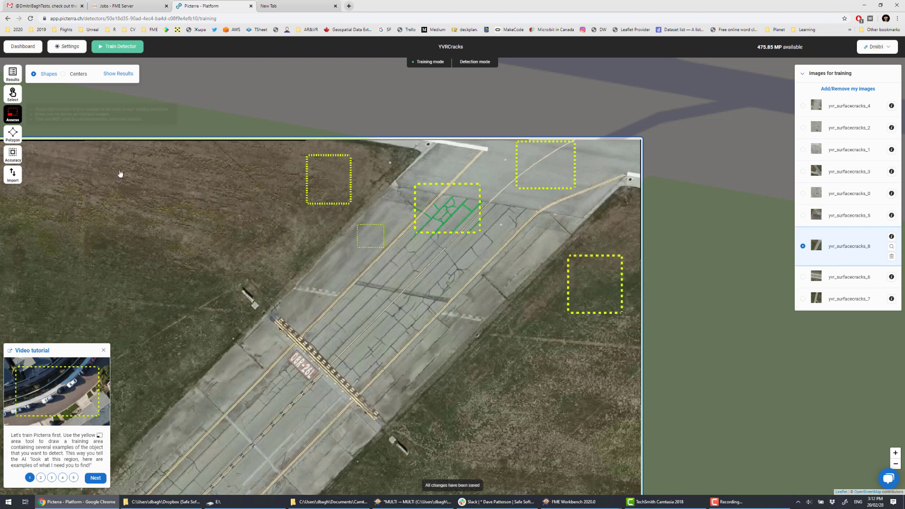
left_click(343, 325)
left_click(400, 382)
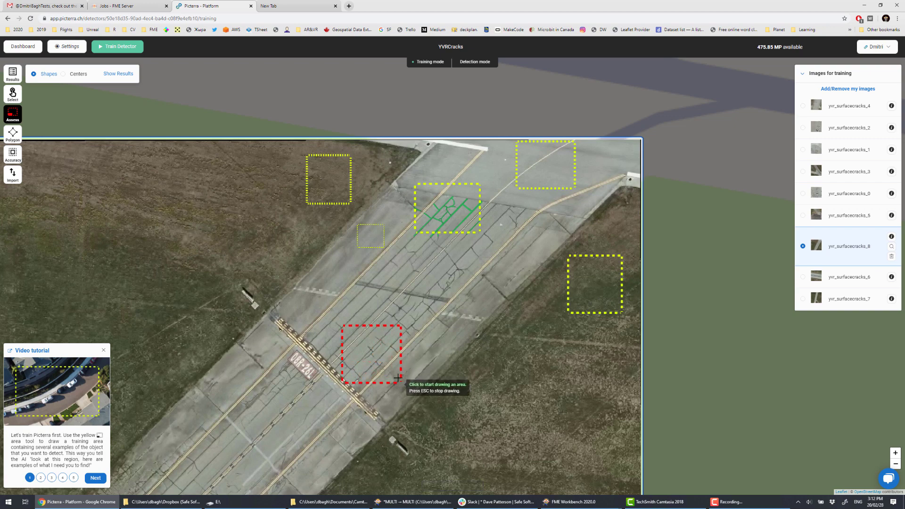
Step: Train the YVRCracks detector and inspect its detected cracks shown in blue
left_click(125, 47)
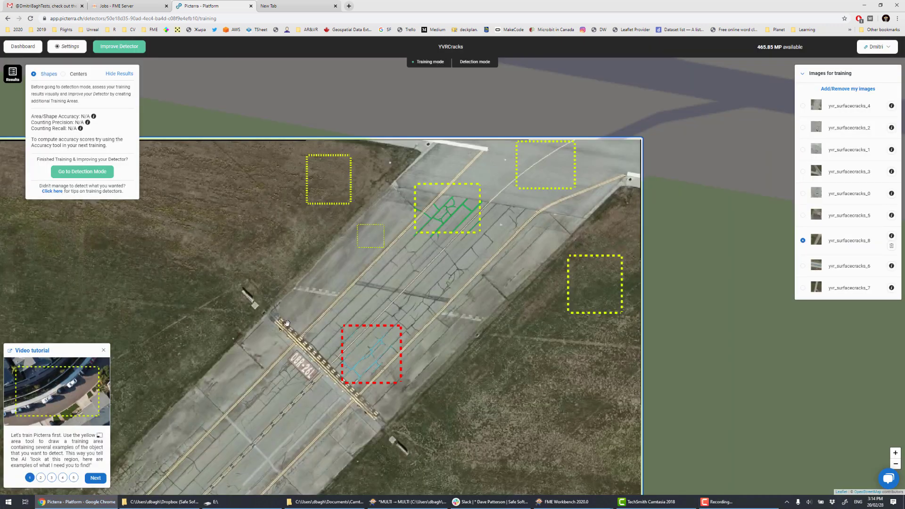
scroll(389, 308, "down", 3)
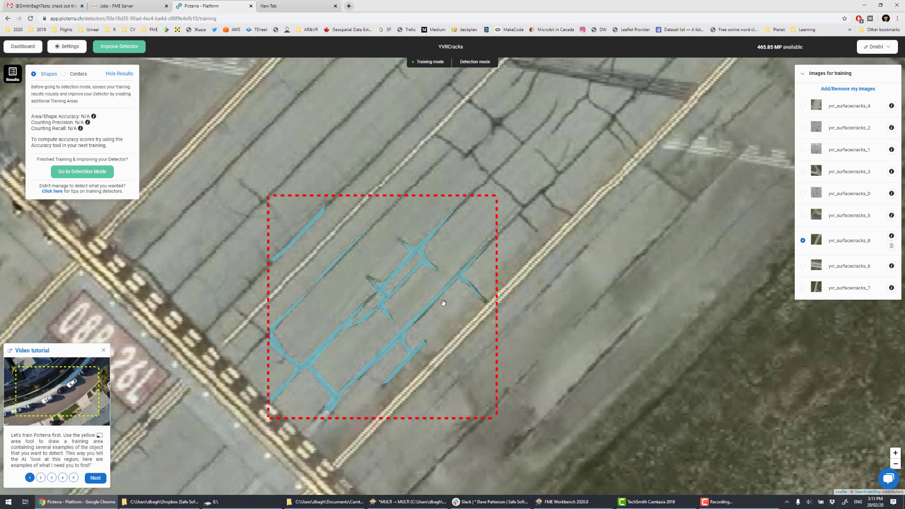
scroll(439, 307, "down", 2)
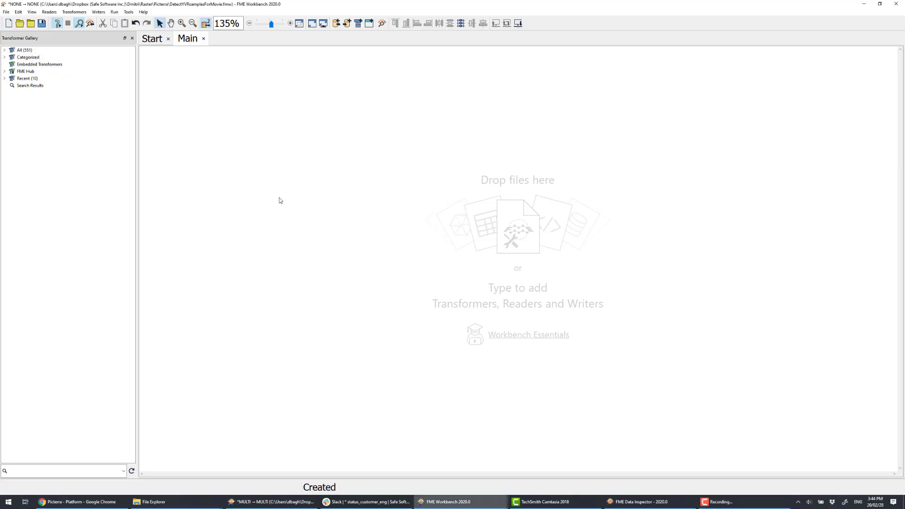
Step: Add a Creator feeding a PicterraConnector with the API key and the List rasters action
type("creator")
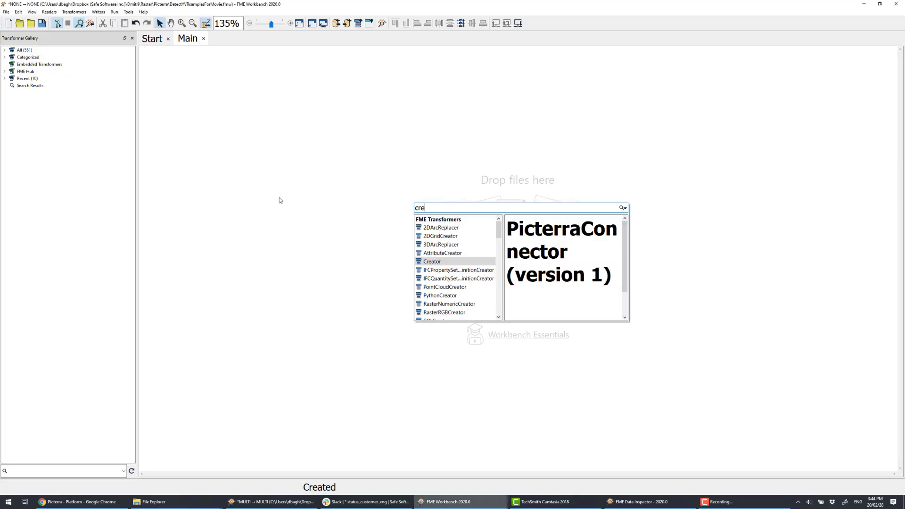
key("Return")
type("picterra")
key("Return")
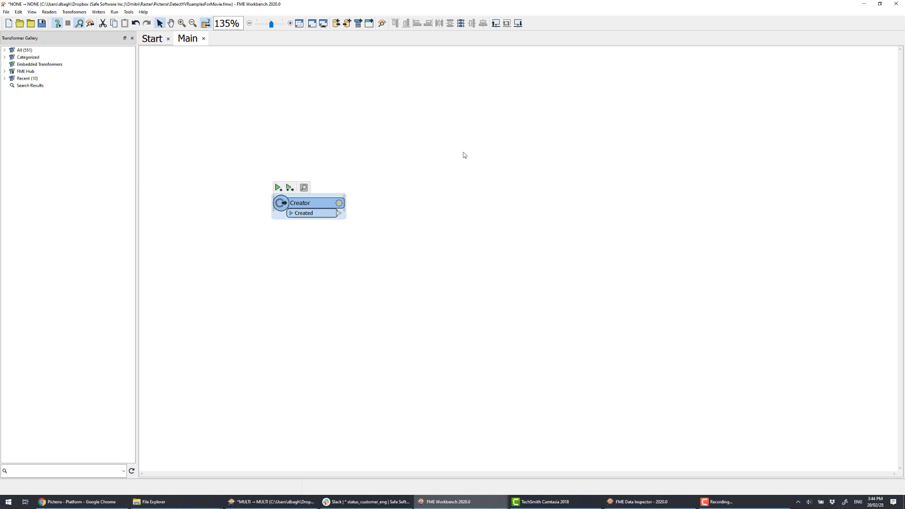
left_click(426, 200)
left_click(536, 233)
key("ctrl+v")
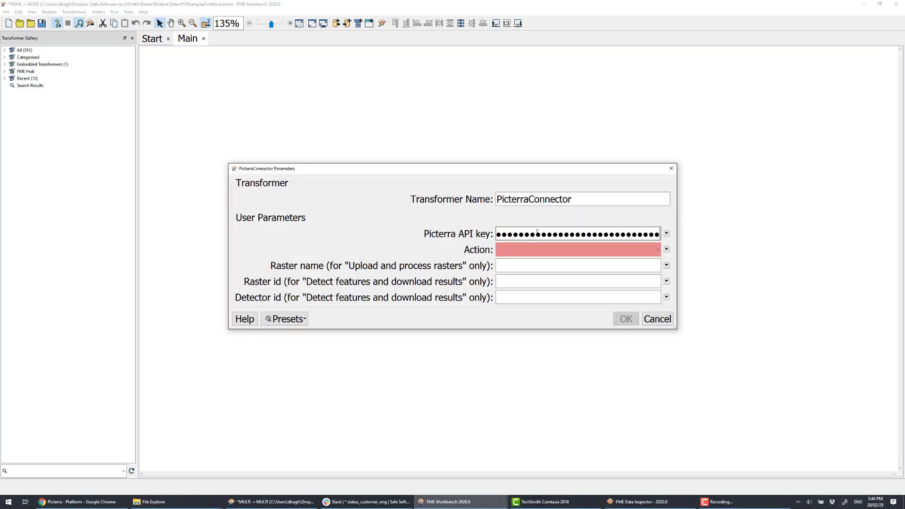
left_click(623, 250)
left_click(613, 261)
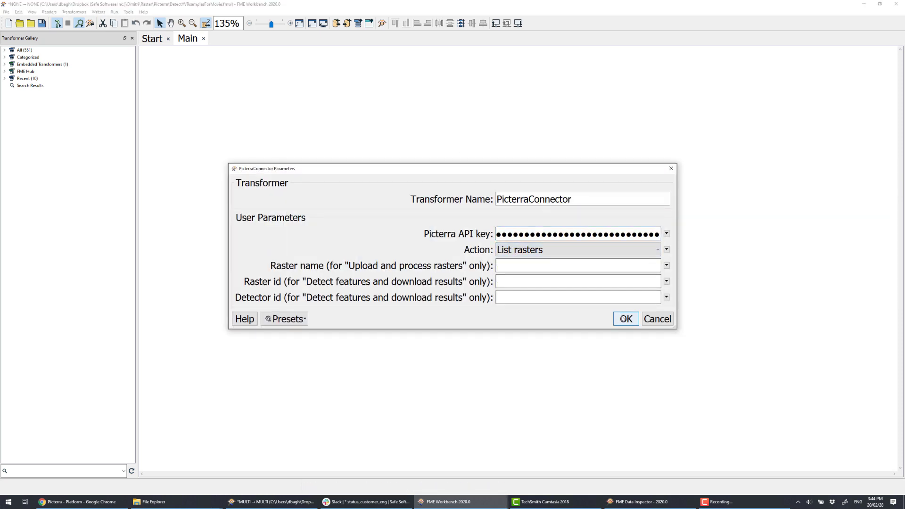
left_click(625, 318)
left_click_drag(391, 198, 403, 190)
Step: Add a Tester on RasterMetadata that keeps rasters whose raster_name Ends With 8
type("tester")
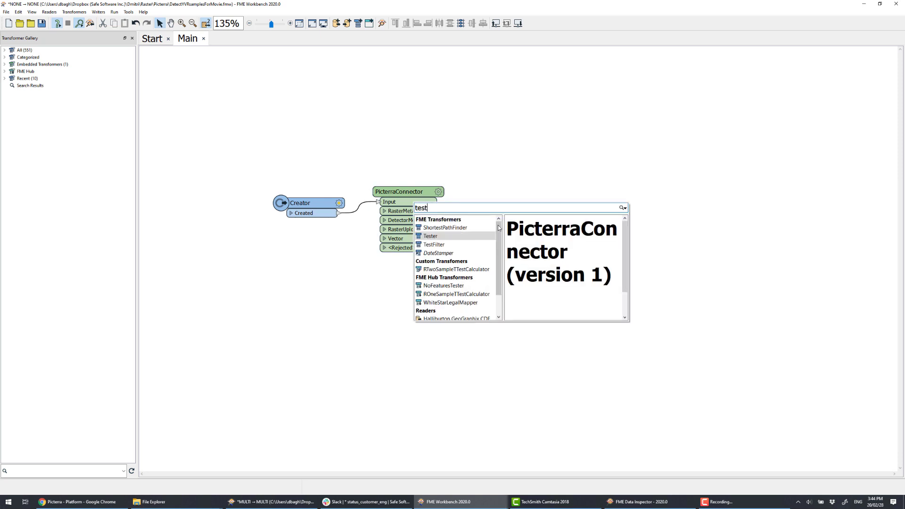
key("Return")
left_click_drag(496, 230, 438, 210)
left_click_drag(523, 240, 511, 208)
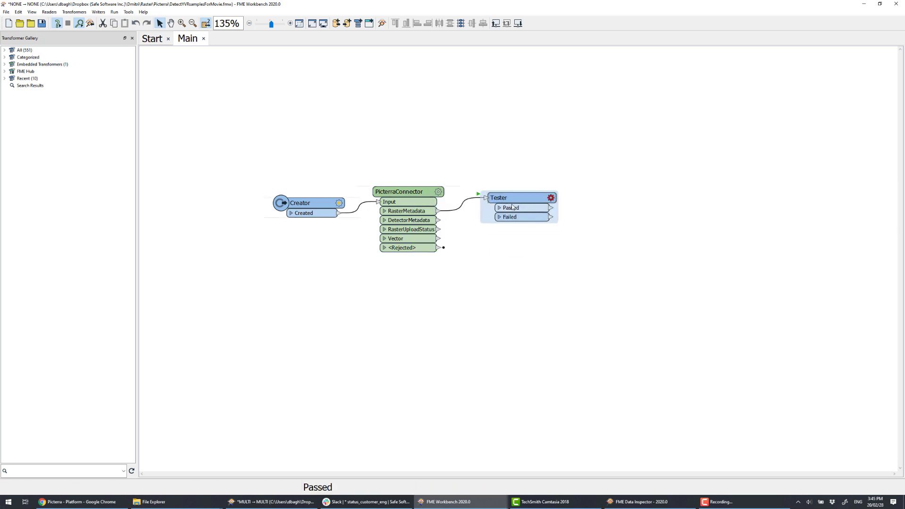
double_click(511, 208)
left_click(402, 207)
left_click(443, 212)
left_click(542, 231)
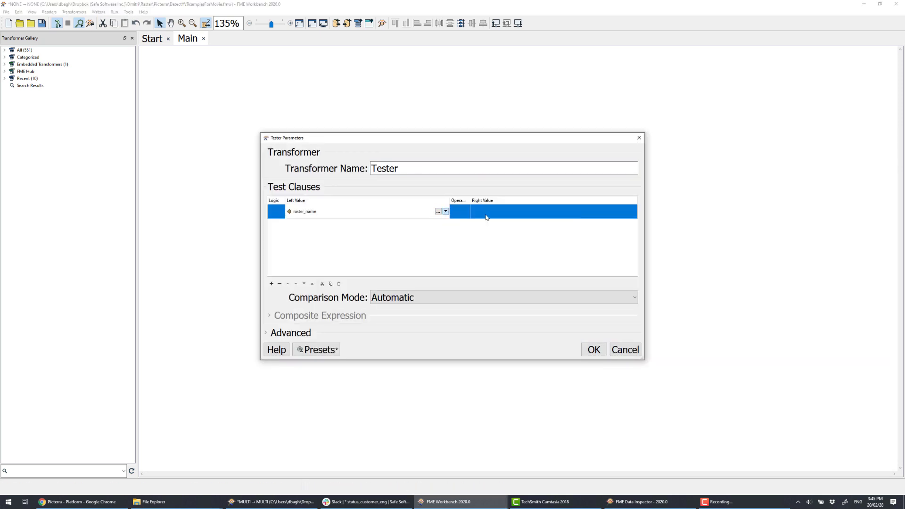
left_click(456, 213)
left_click(460, 280)
left_click(480, 211)
type("8")
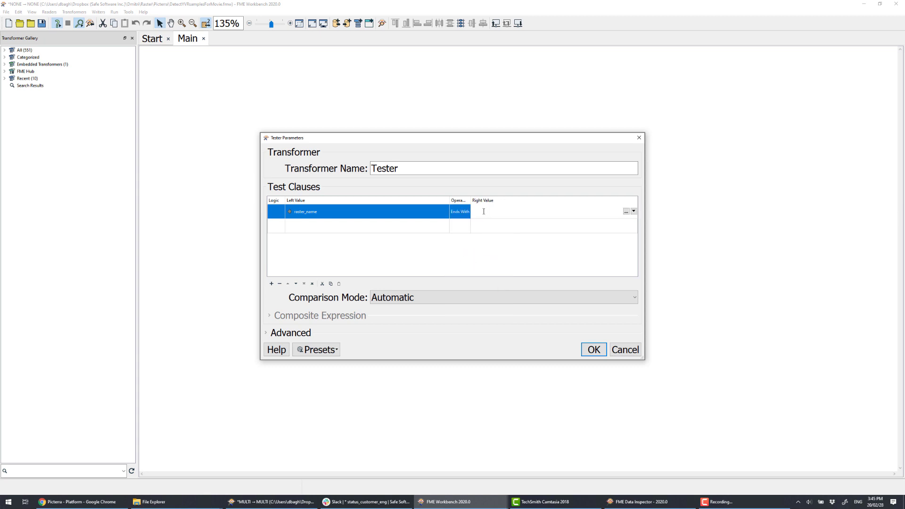
left_click(592, 349)
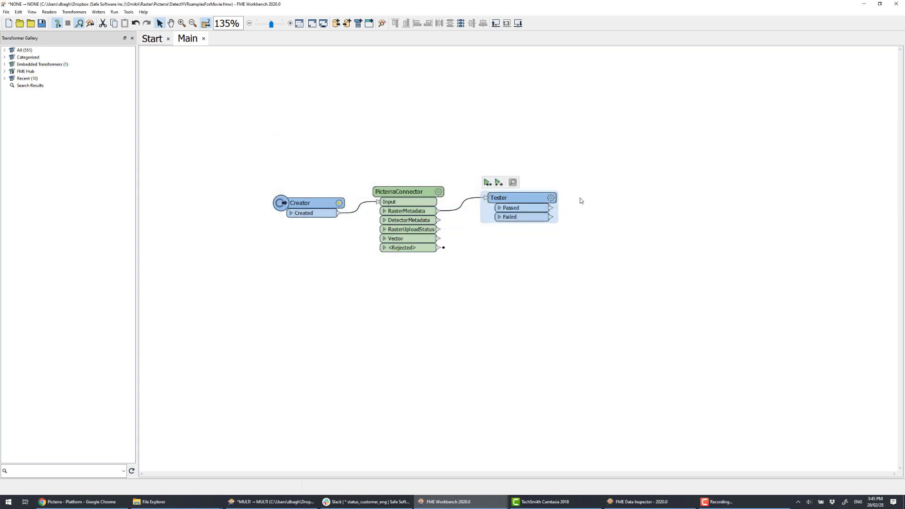
Step: Add PicterraConnector_2 with the Picterra API key and the List detectors action
type("picterra")
key("Return")
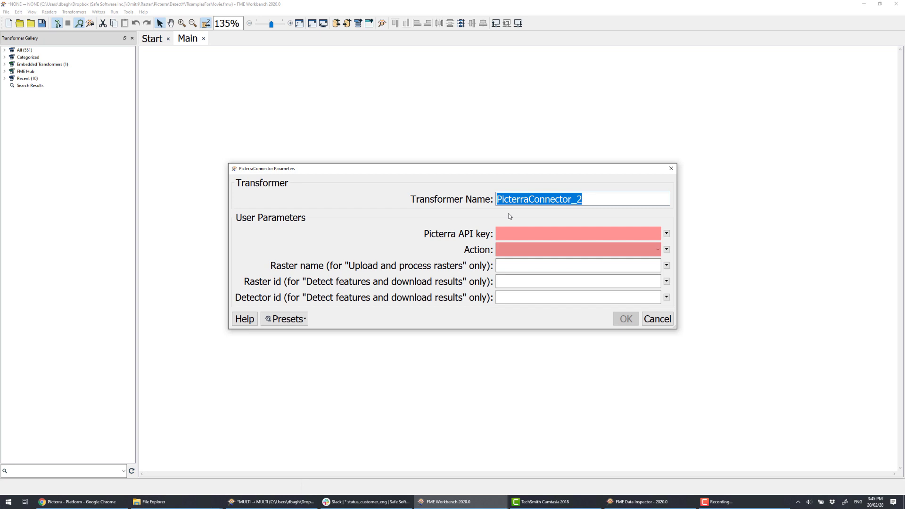
left_click(563, 230)
key("ctrl+v")
left_click(632, 250)
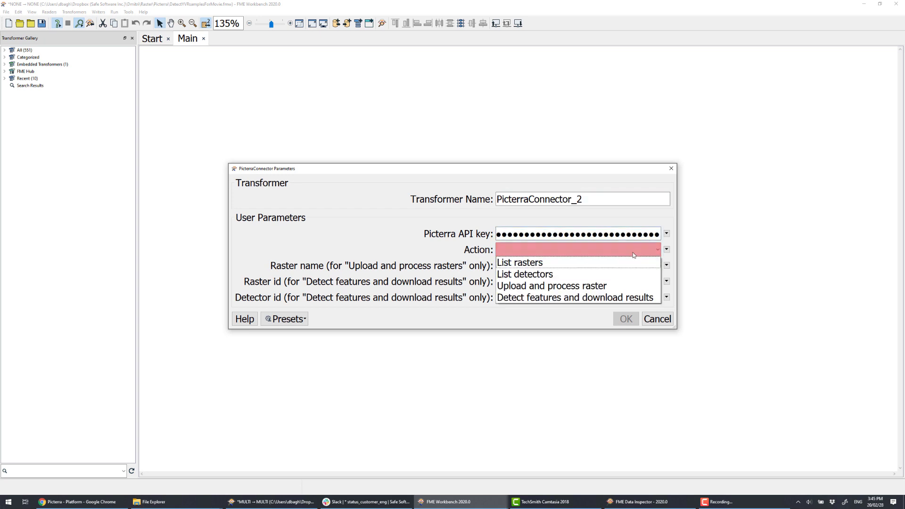
left_click(599, 273)
left_click(625, 319)
Step: Add Tester_2 on the DetectorMetadata output, testing detector_name with Begins With
type("tester")
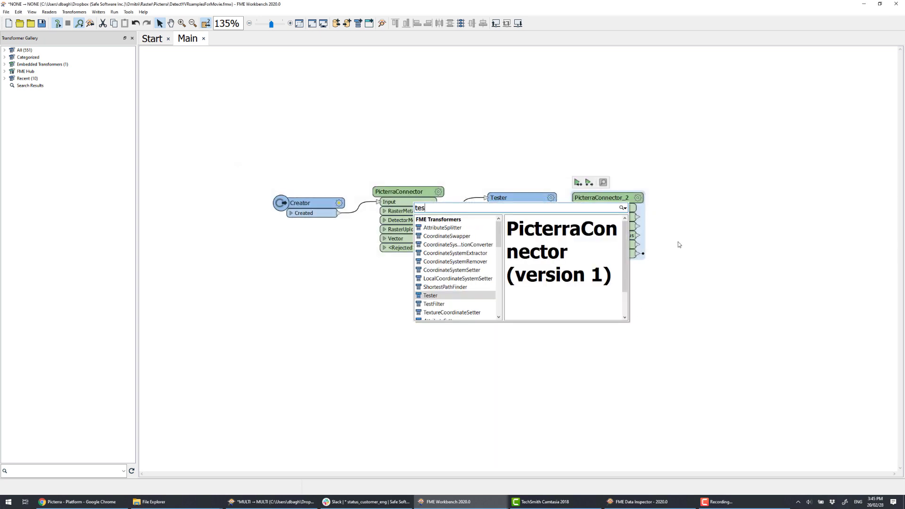
key("Return")
key("Down")
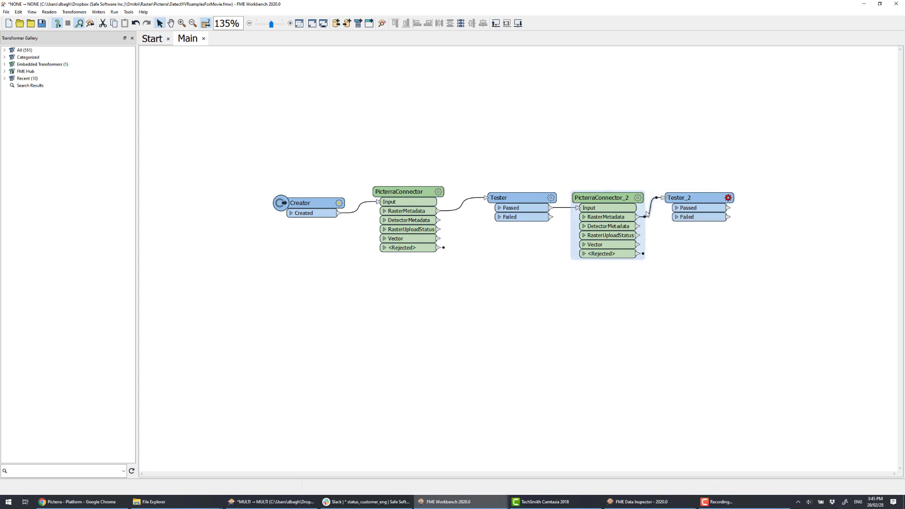
double_click(699, 200)
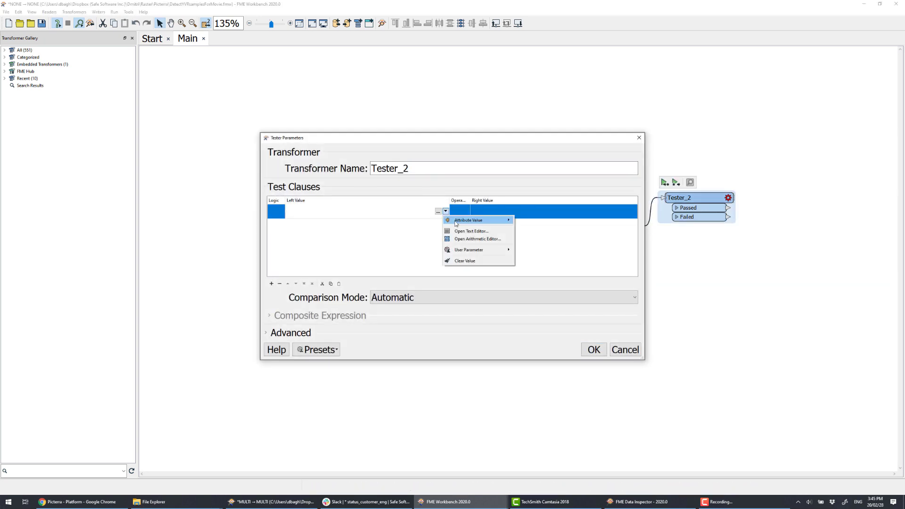
mouse_move(456, 220)
left_click(491, 235)
left_click(459, 211)
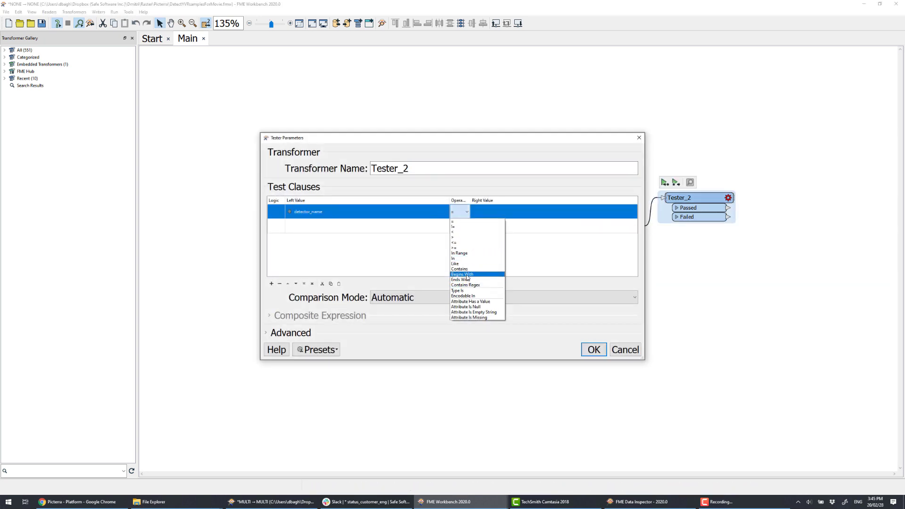
left_click(467, 274)
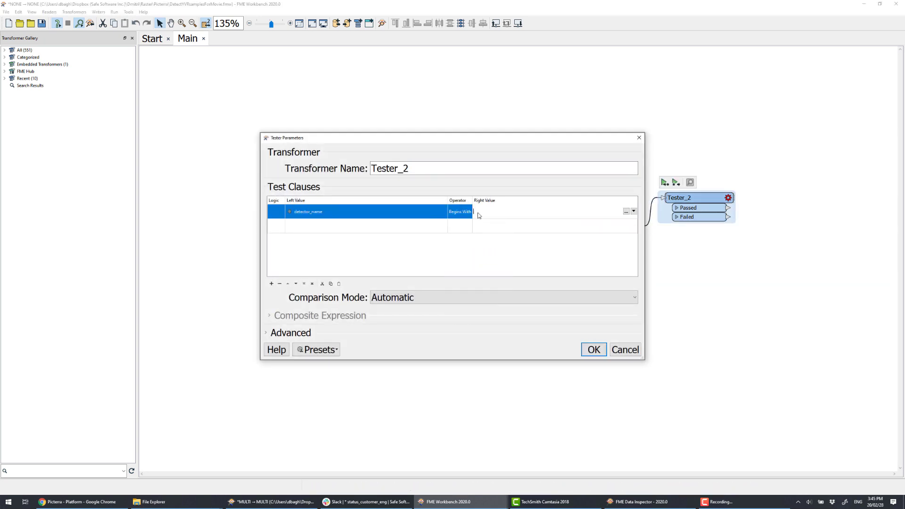
left_click(593, 350)
Step: Place PicterraConnector_3 on Tester_2's Passed output and give it the Picterra API key
type("picterra")
key("Return")
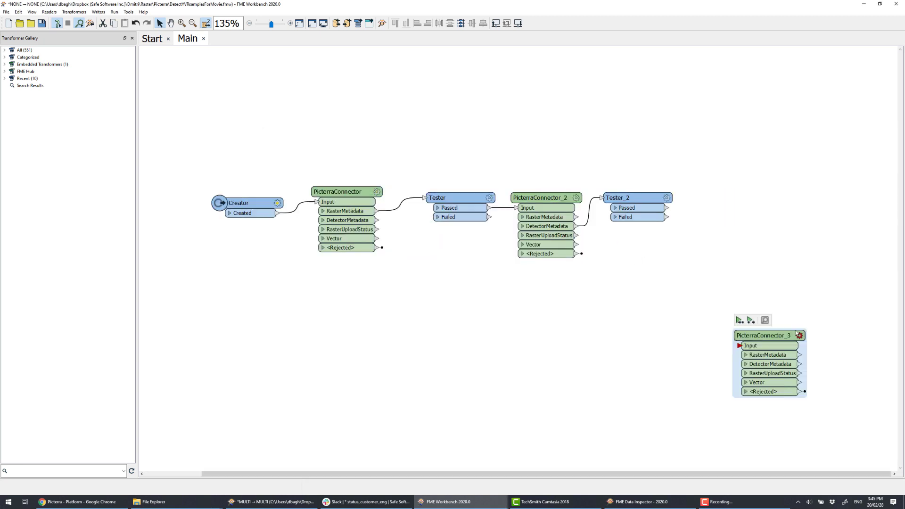
left_click_drag(796, 330, 776, 192)
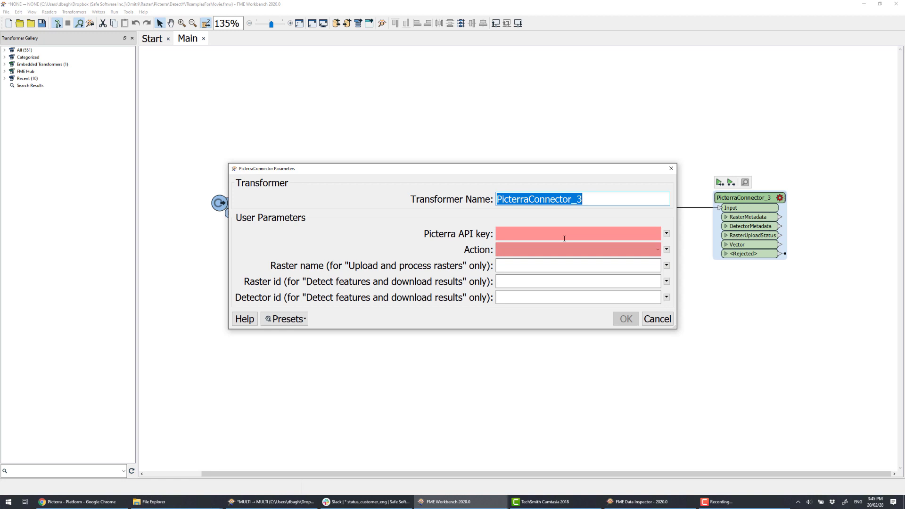
left_click(565, 239)
key("ctrl+v")
Step: Set PicterraConnector_3 to Detect features and download results, using raster_id and detector_id attributes
left_click(622, 252)
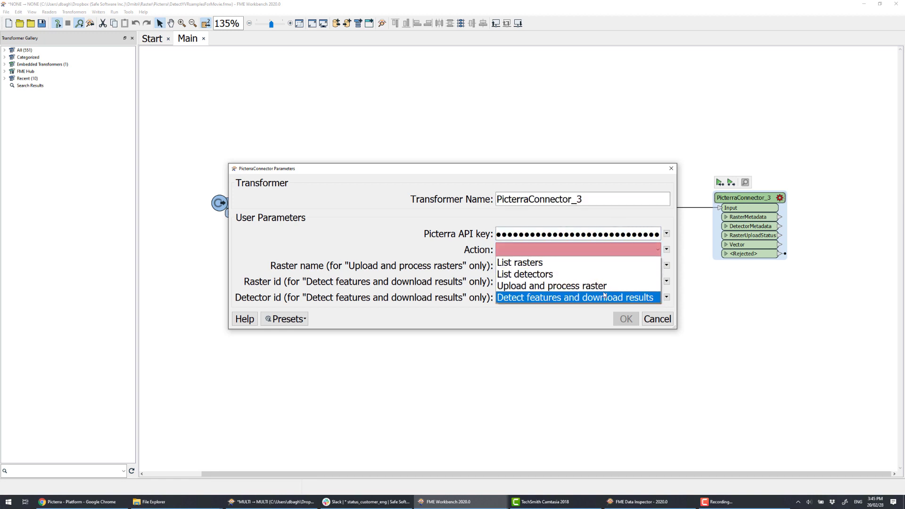
left_click(605, 296)
left_click(666, 282)
mouse_move(697, 293)
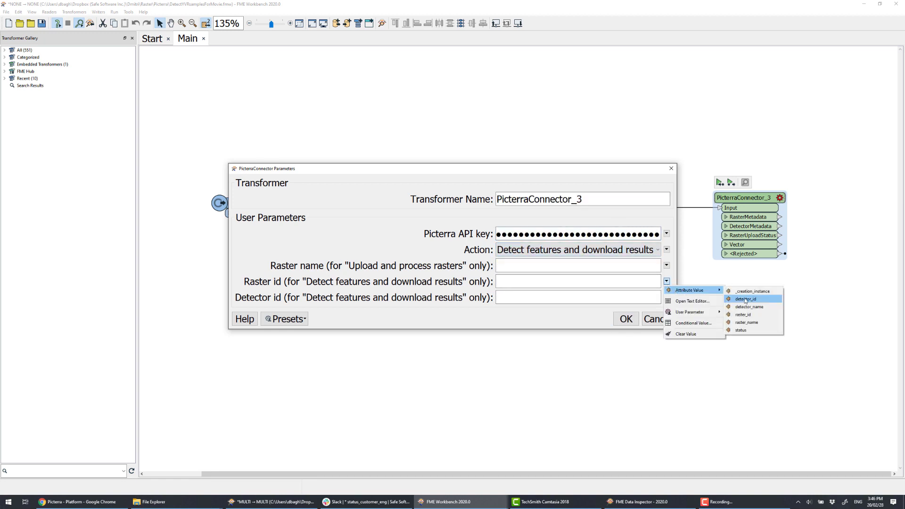
left_click(727, 310)
left_click(666, 298)
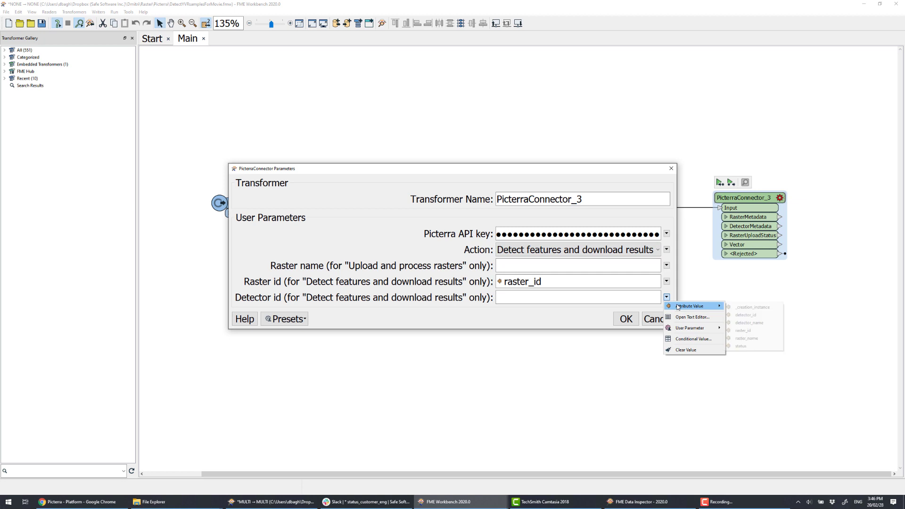
left_click(742, 319)
left_click(625, 319)
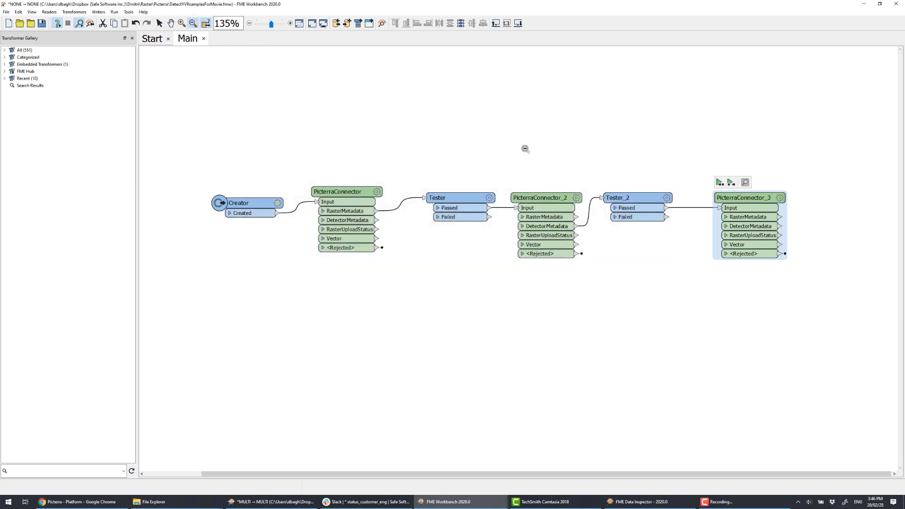
scroll(818, 236, "down", 2)
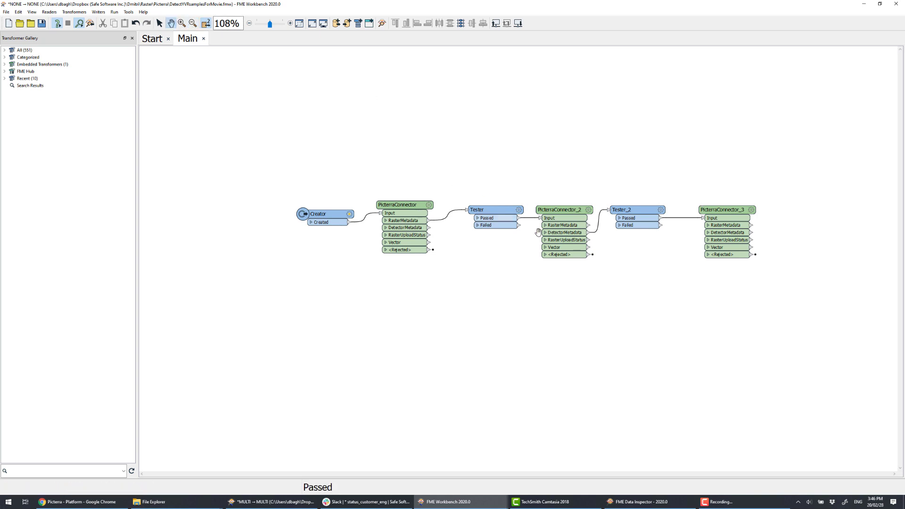
Step: Add a Reprojector on PicterraConnector_3's Vector output, reprojecting to UTM83-10
type("reproj")
key("Return")
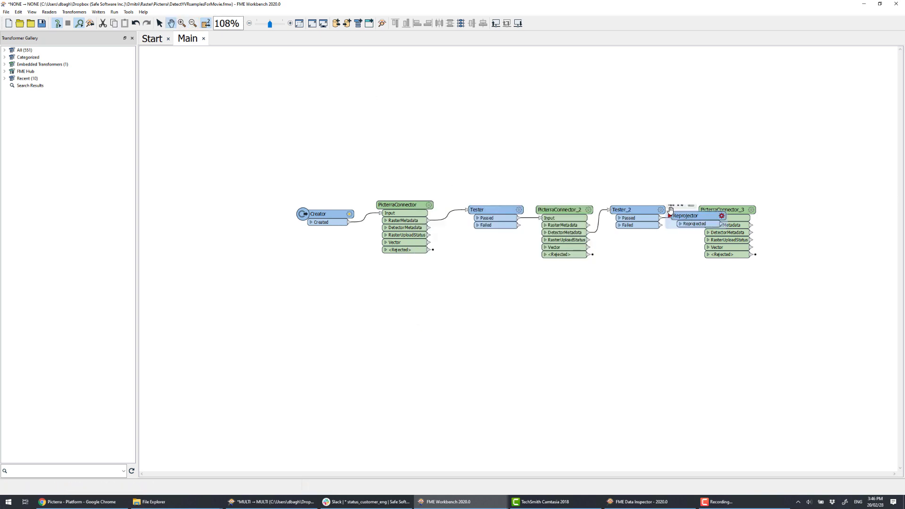
left_click_drag(701, 224, 797, 241)
double_click(797, 242)
left_click(491, 268)
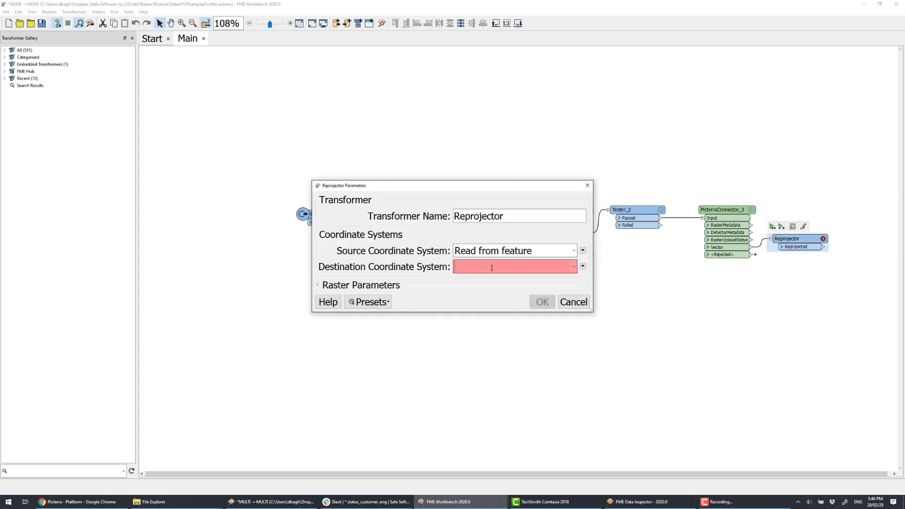
type("UTM83-")
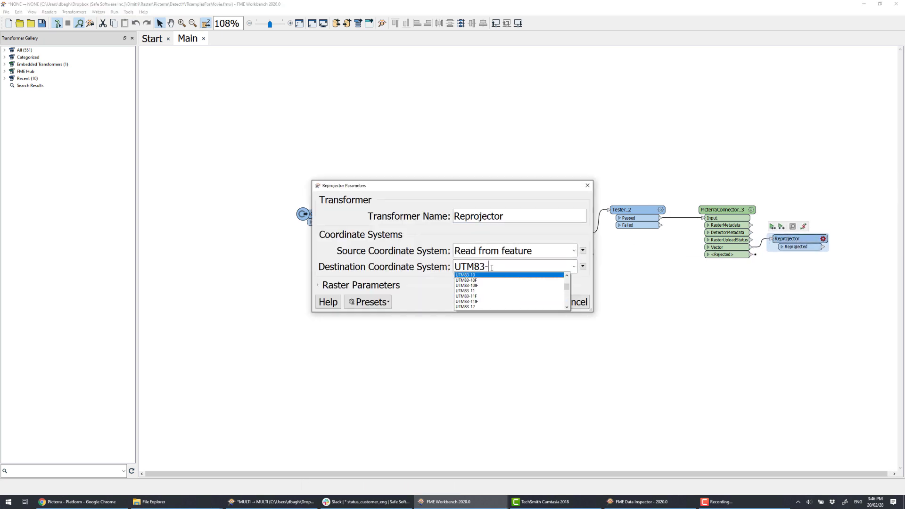
key("Return")
left_click(543, 302)
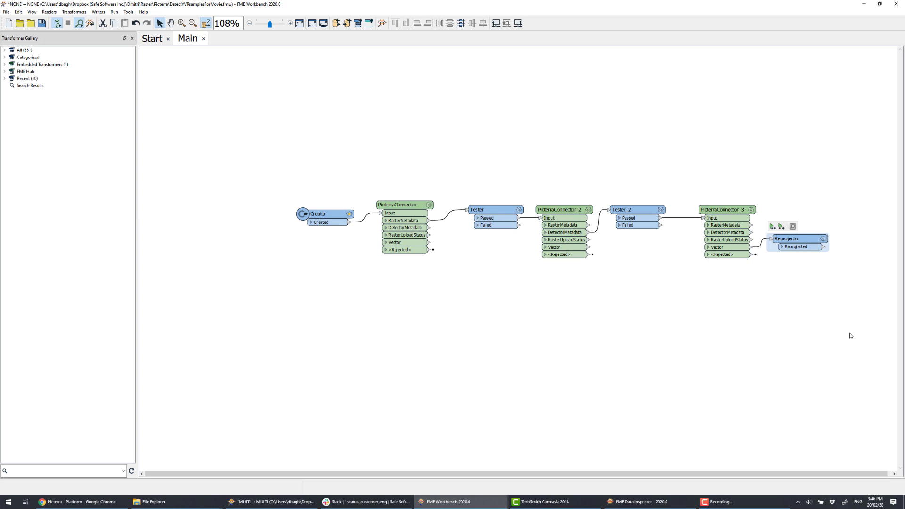
Step: Add a DateTimeStamper after the Reprojector with the timestamp type set to Date
type("datetime")
key("Down")
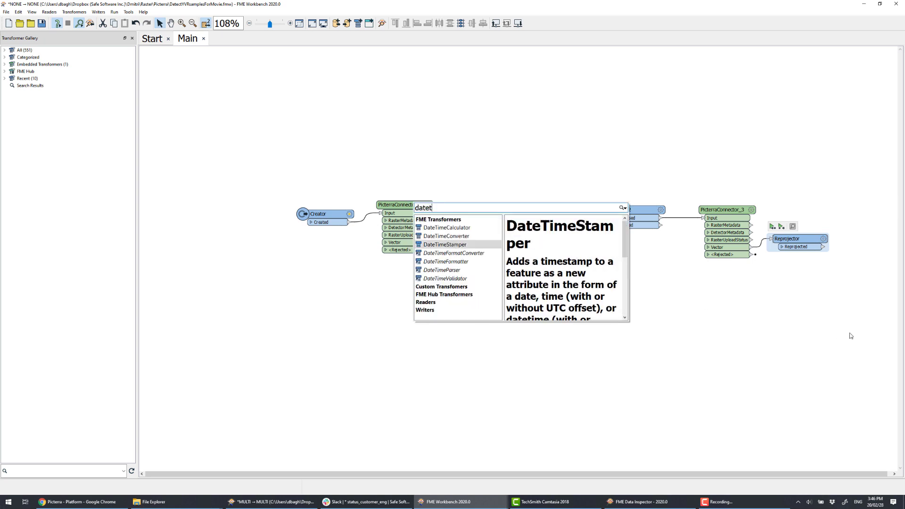
key("Return")
double_click(843, 249)
left_click(490, 226)
left_click(472, 250)
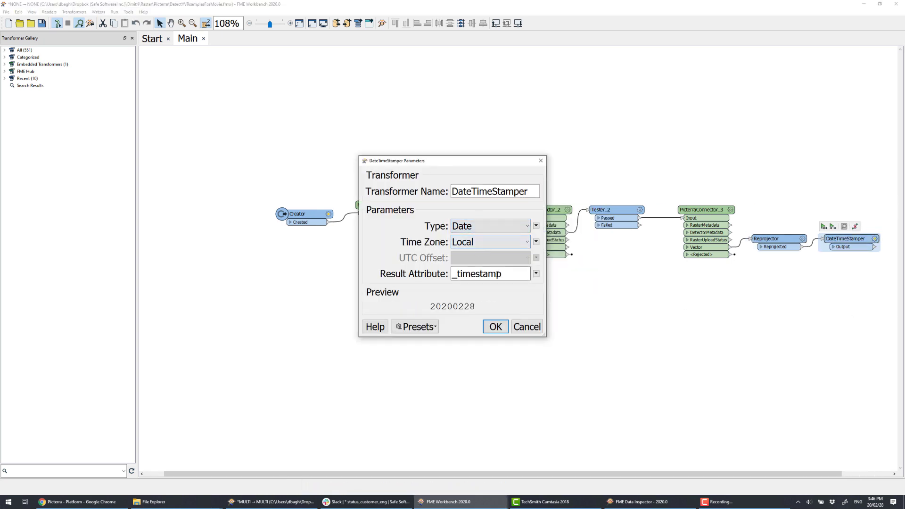
double_click(501, 275)
key("Return")
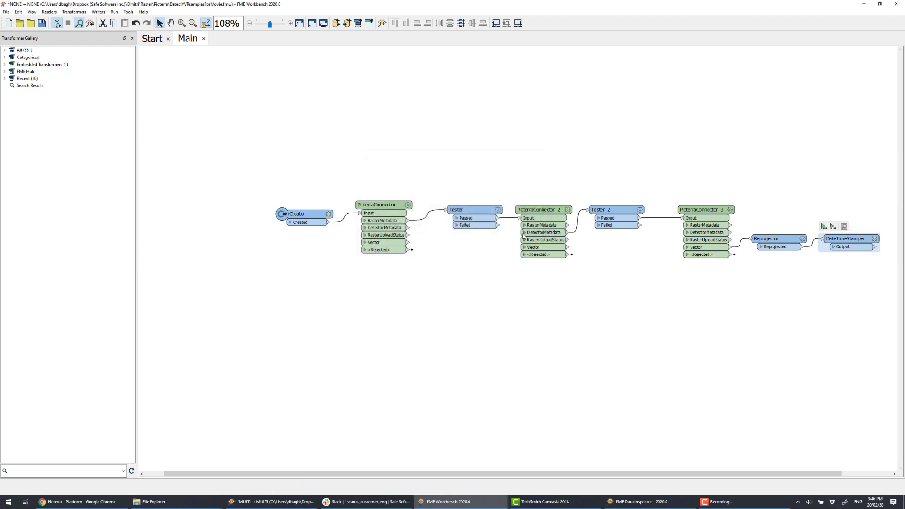
left_click(98, 12)
left_click(113, 18)
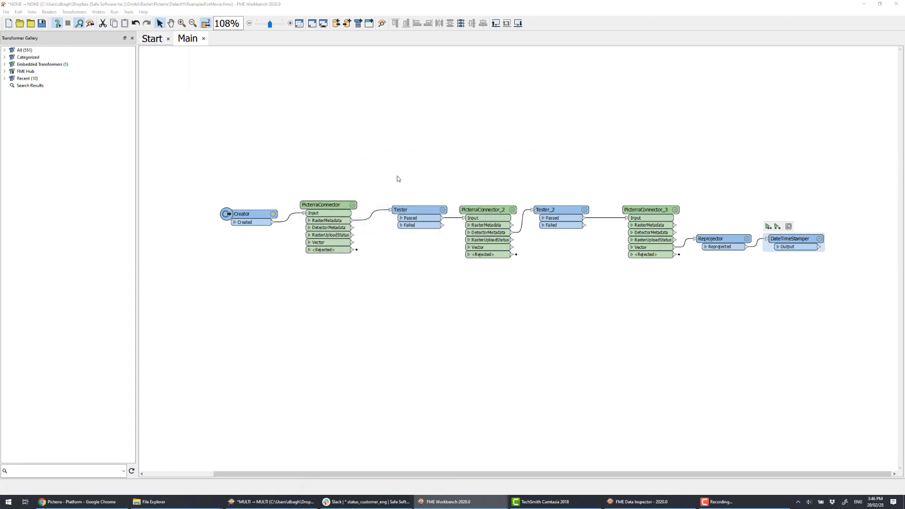
Step: Create the file geodatabase writer with a Cracks feature type using polygon geometry
left_click(551, 302)
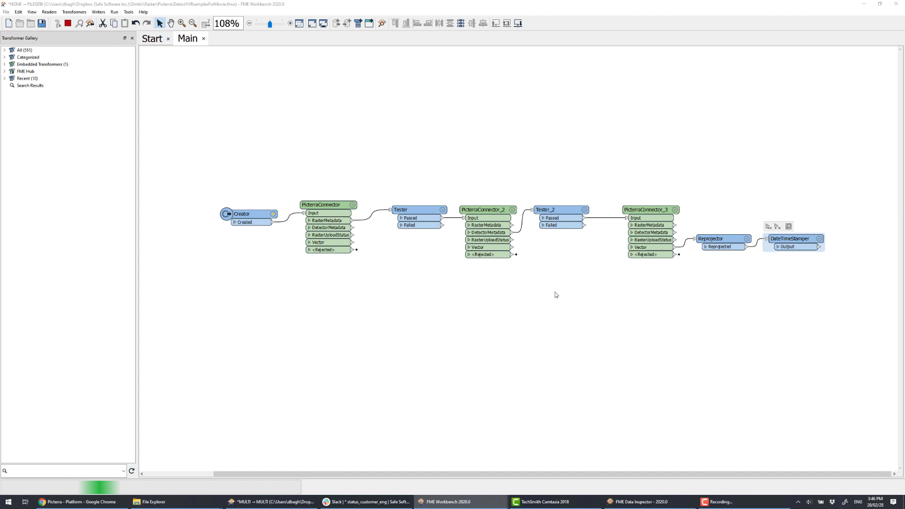
type("Crack")
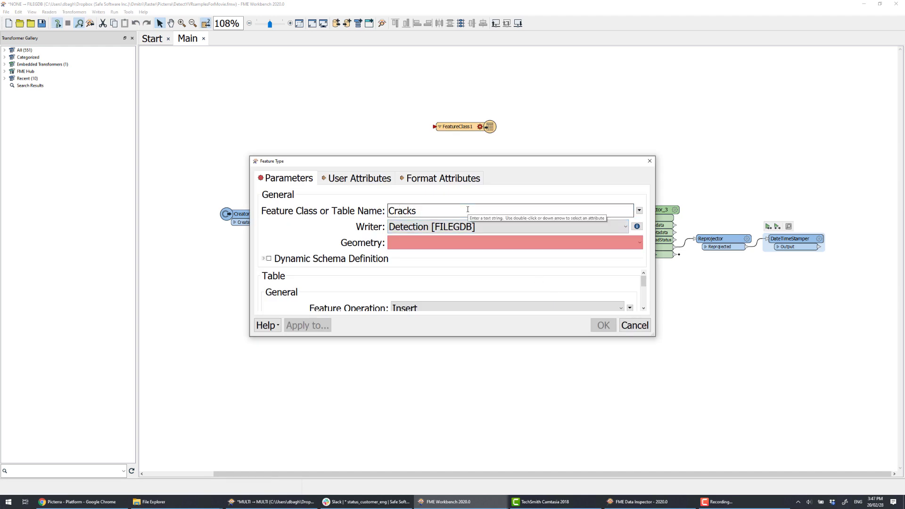
type("s")
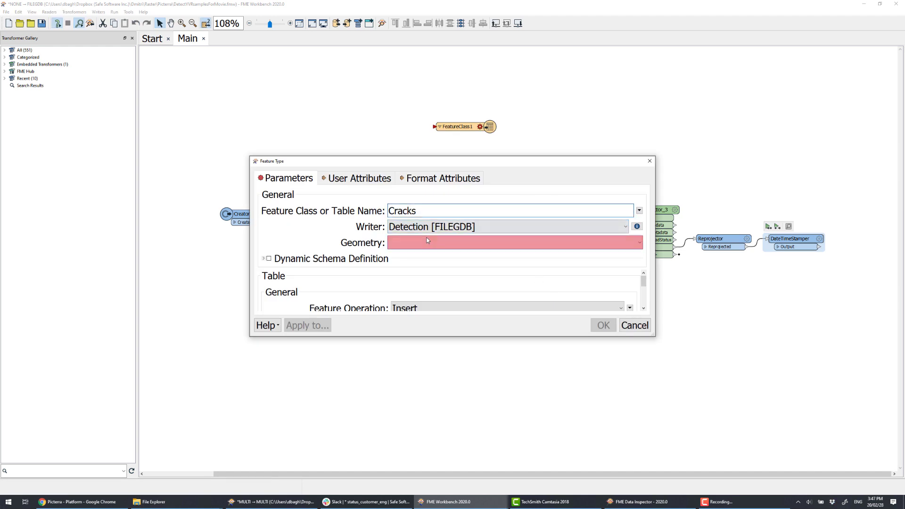
left_click(429, 242)
left_click(454, 289)
left_click(600, 325)
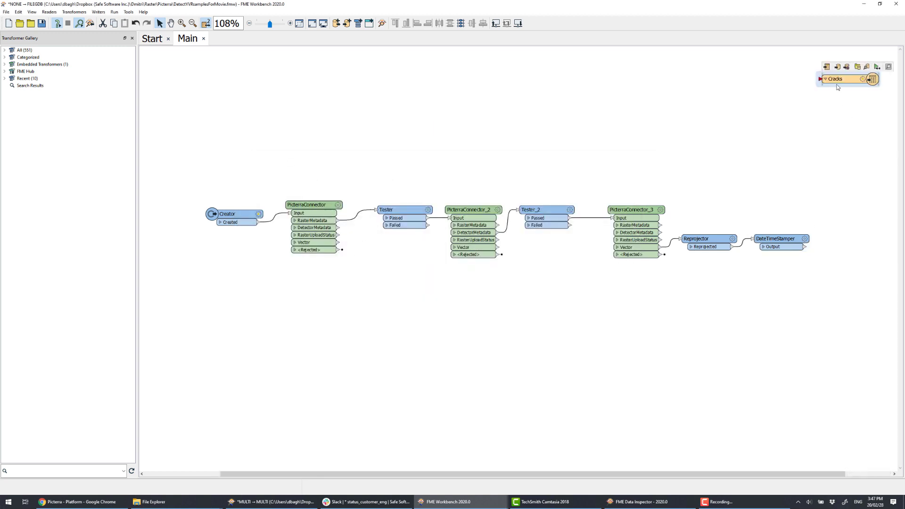
Step: Connect the Cracks writer after DateTimeStamper, keeping only raster_name and date attributes
left_click(854, 251)
double_click(855, 257)
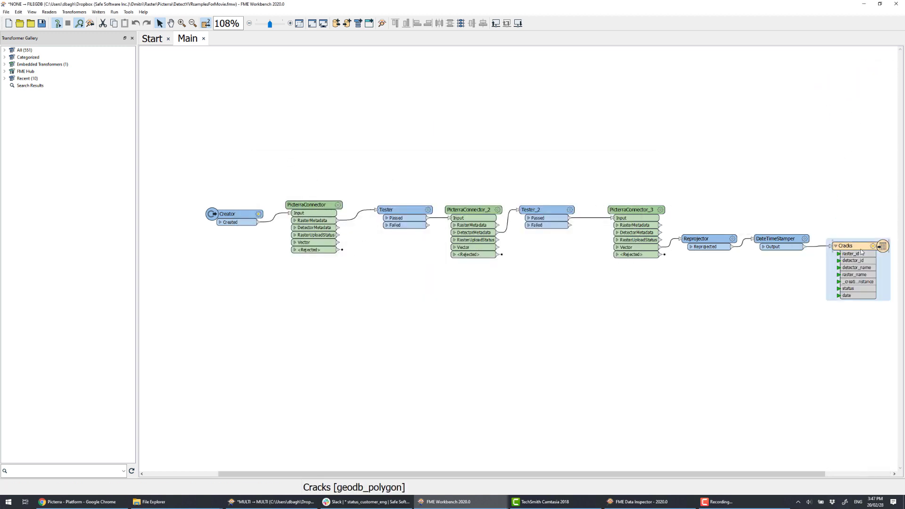
left_click(359, 178)
left_click(312, 238)
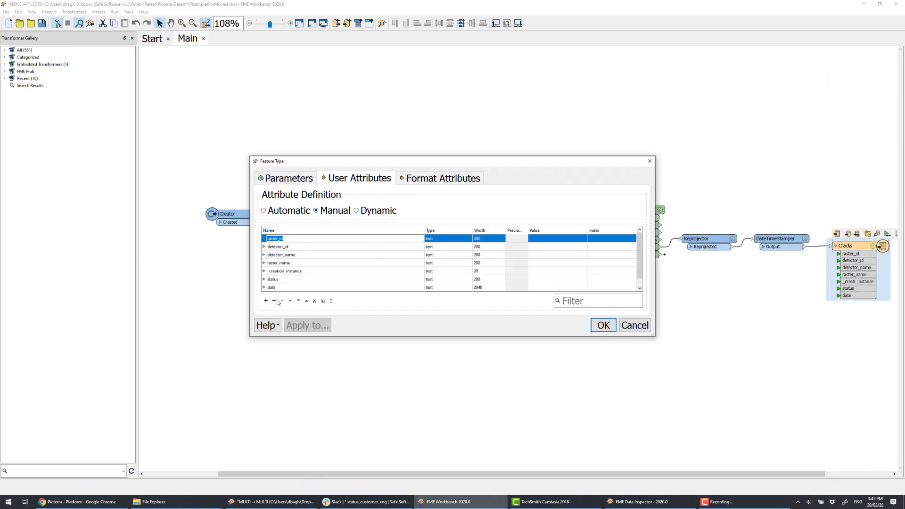
left_click(274, 300)
left_click(274, 300)
left_click(274, 300)
left_click(274, 300)
left_click(274, 300)
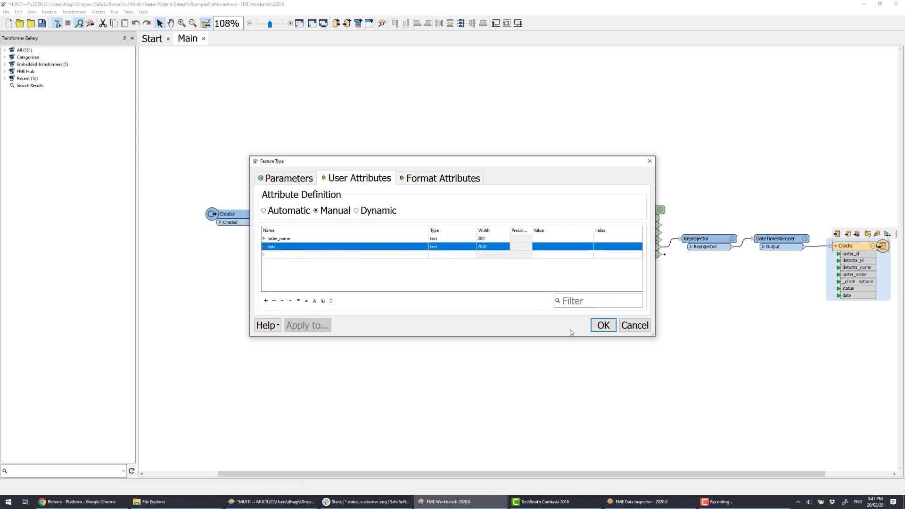
left_click(604, 325)
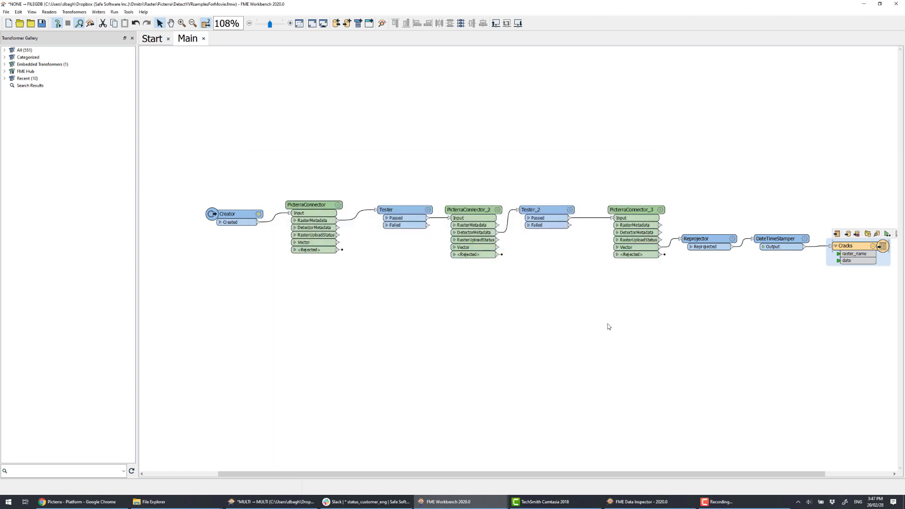
Step: Run the workspace translation
left_click(114, 12)
left_click(135, 21)
left_click(580, 282)
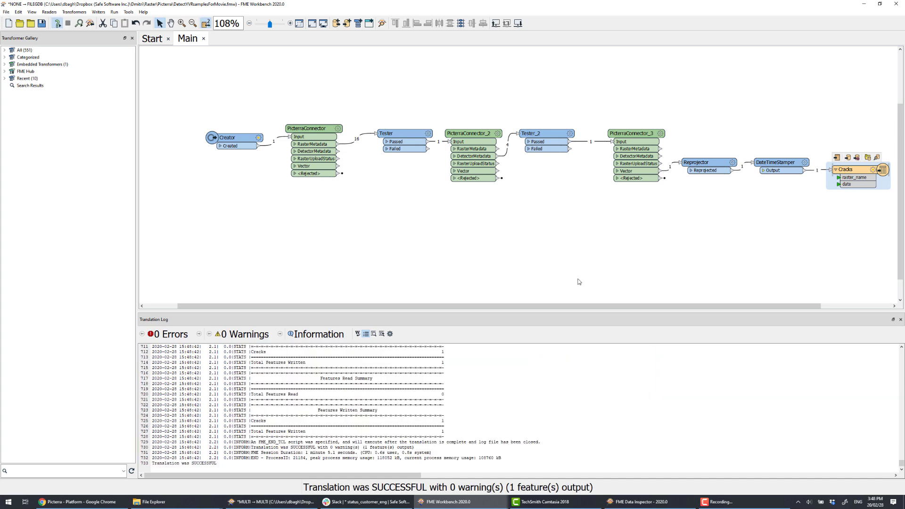
Step: View the Cracks writer's written data in FME Data Inspector
right_click(848, 170)
left_click(823, 335)
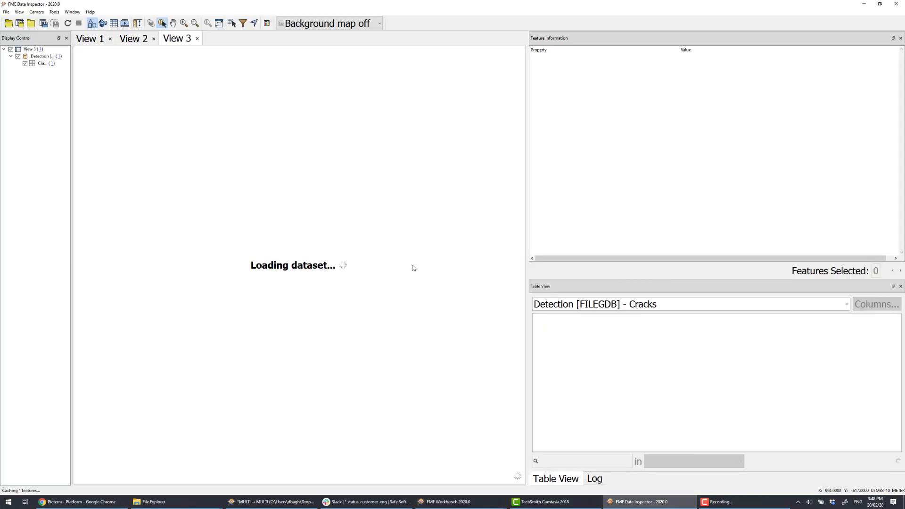
Step: Use YVR_2018_Orthophoto_SeaIsland_10cm as the background map and zoom in over the cracked runway
left_click(338, 28)
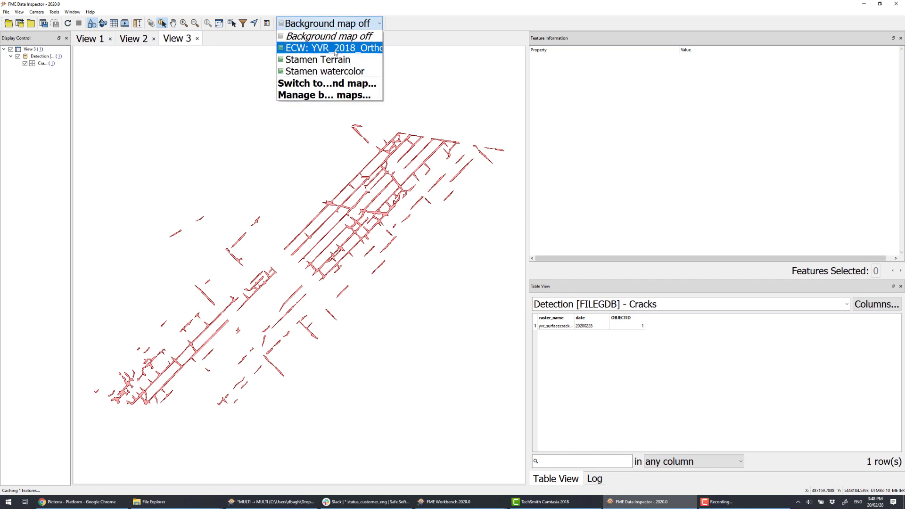
left_click(335, 48)
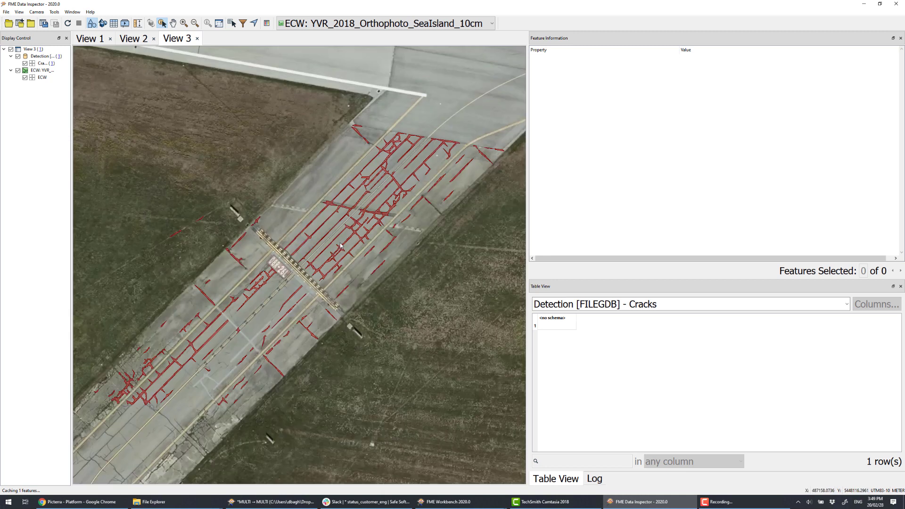
left_click_drag(257, 303, 335, 258)
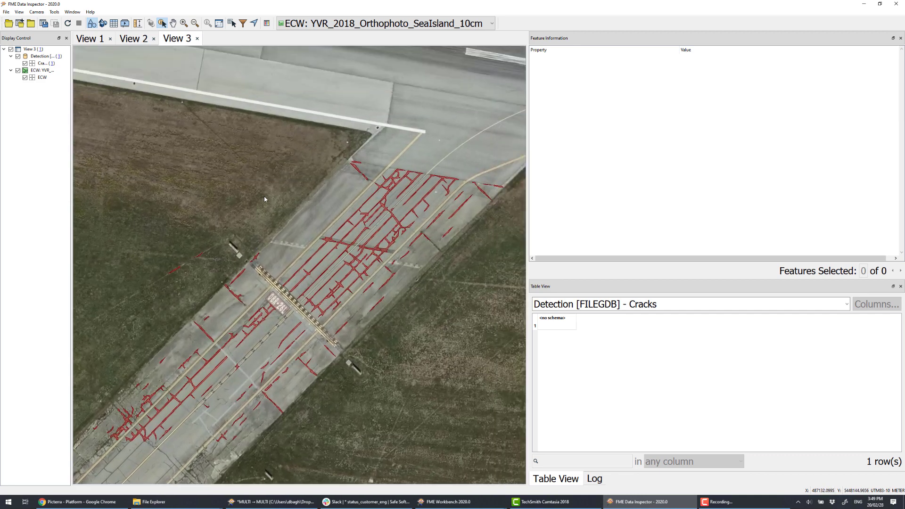
scroll(330, 241, "up", 2)
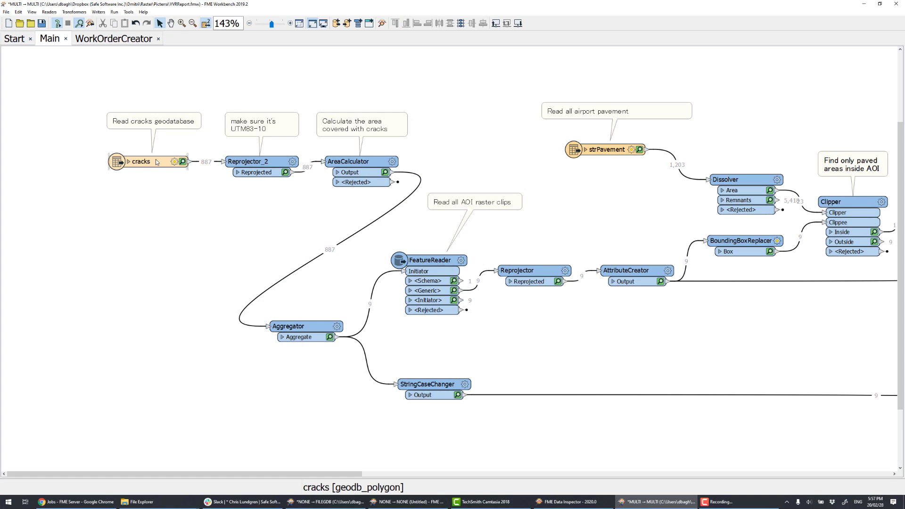
Step: Select the cracks geodatabase reader in the report workspace
left_click(157, 162)
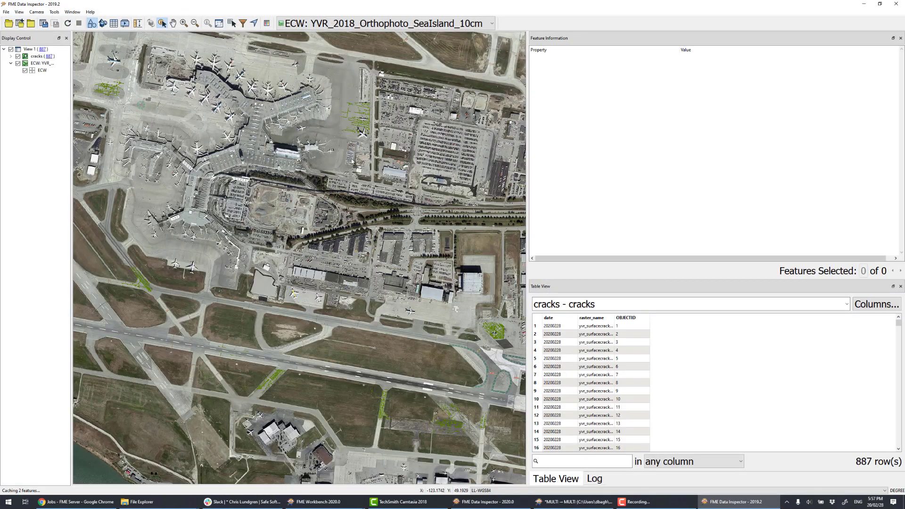
Step: Zoom and pan across the 887 cracks on the airport map, then switch back to FME Workbench
scroll(361, 121, "up", 5)
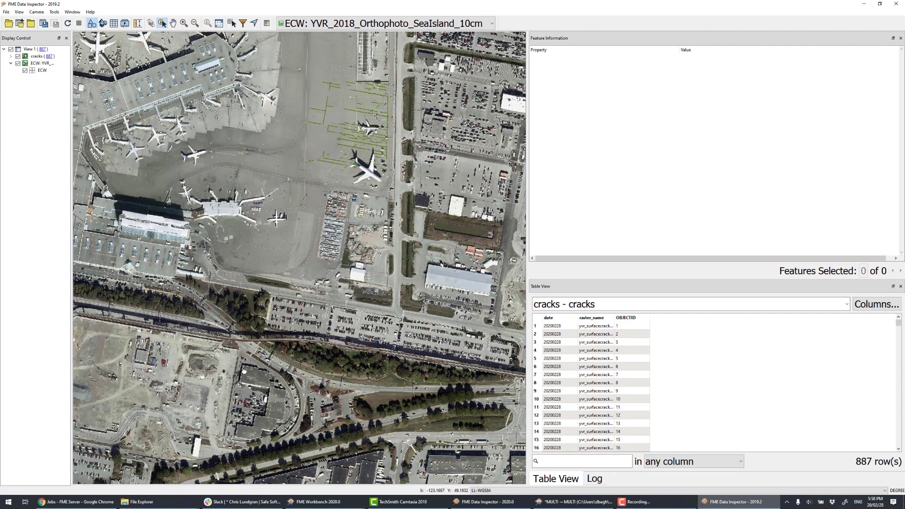
scroll(244, 372, "up", 3)
scroll(350, 252, "down", 2)
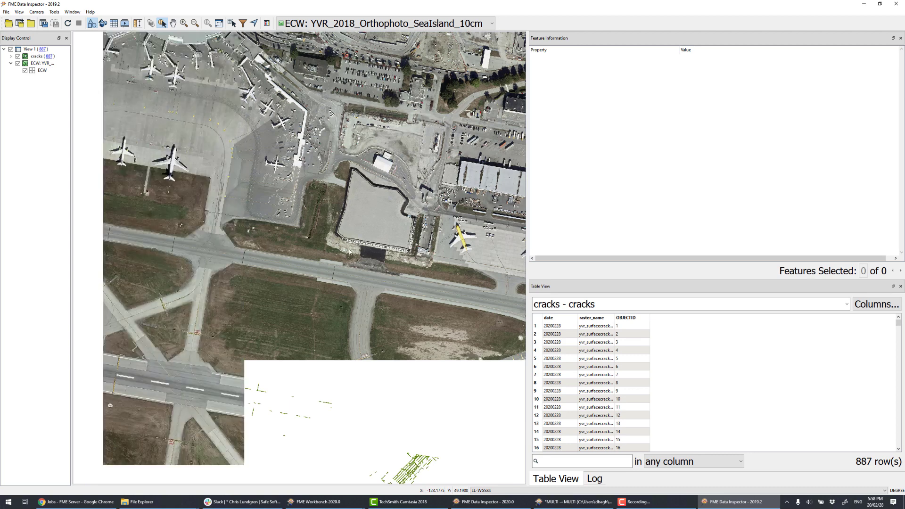
scroll(349, 252, "down", 2)
scroll(329, 319, "up", 2)
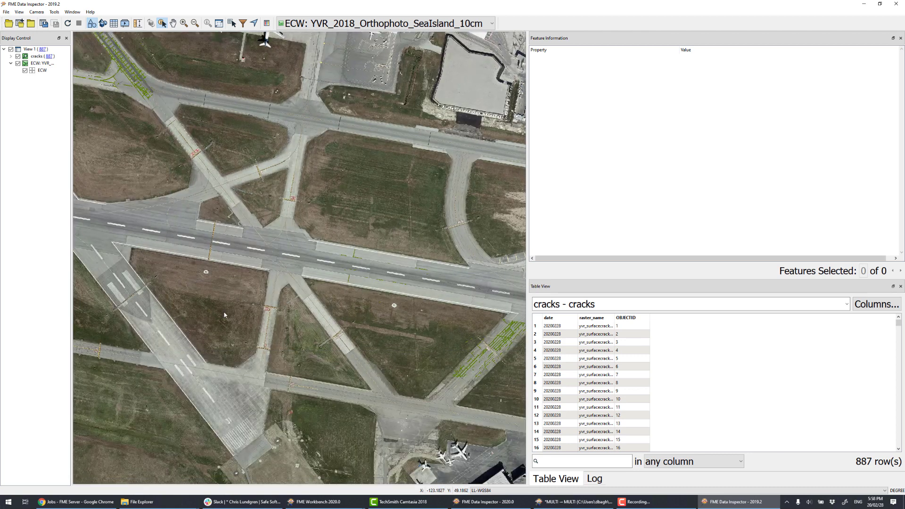
scroll(225, 316, "down", 2)
scroll(409, 296, "up", 2)
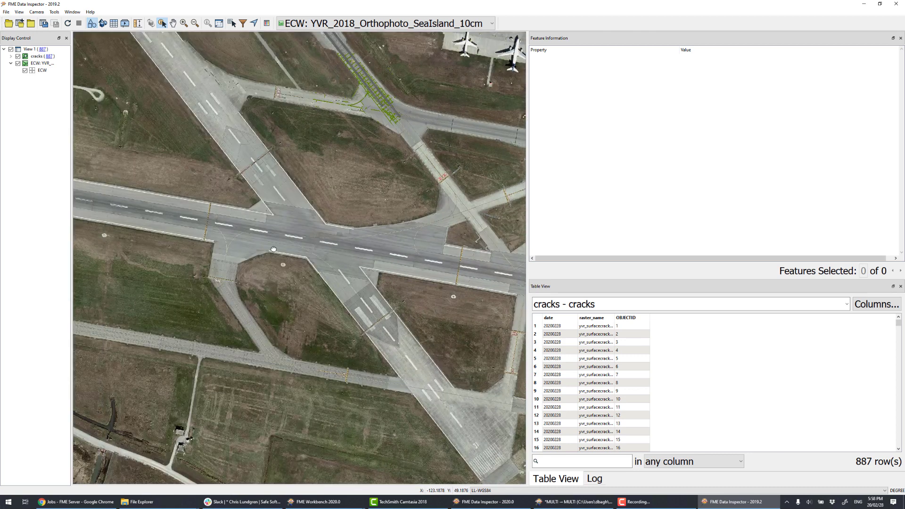
left_click_drag(274, 248, 281, 246)
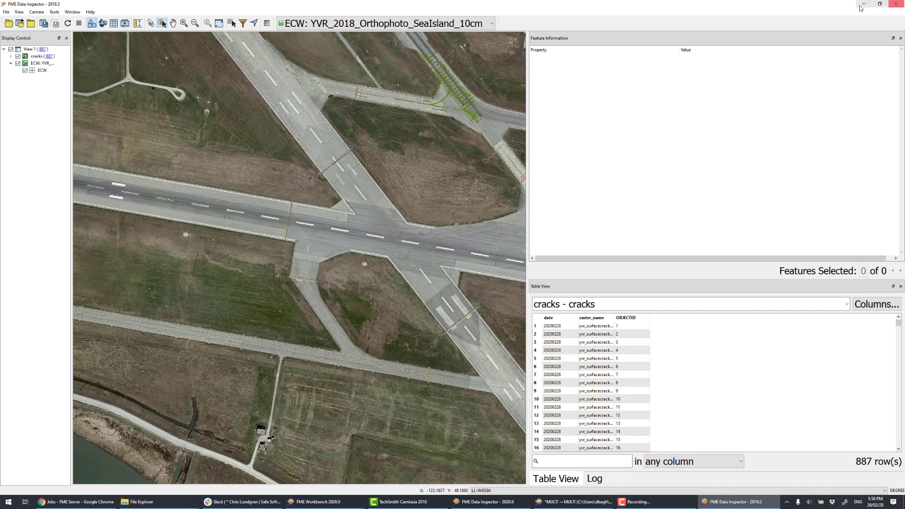
key("alt+Tab")
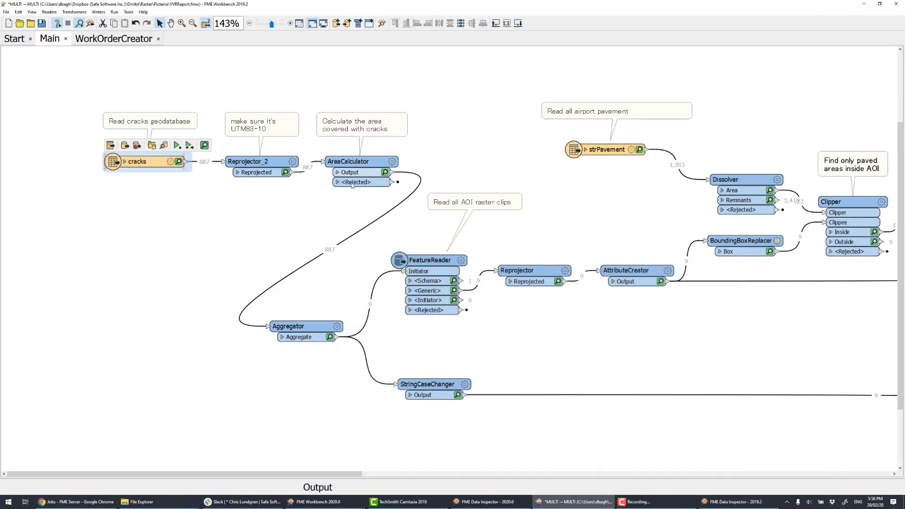
Step: Inspect the strPavement reader's cached features, then return to the workspace
left_click_drag(429, 271, 419, 275)
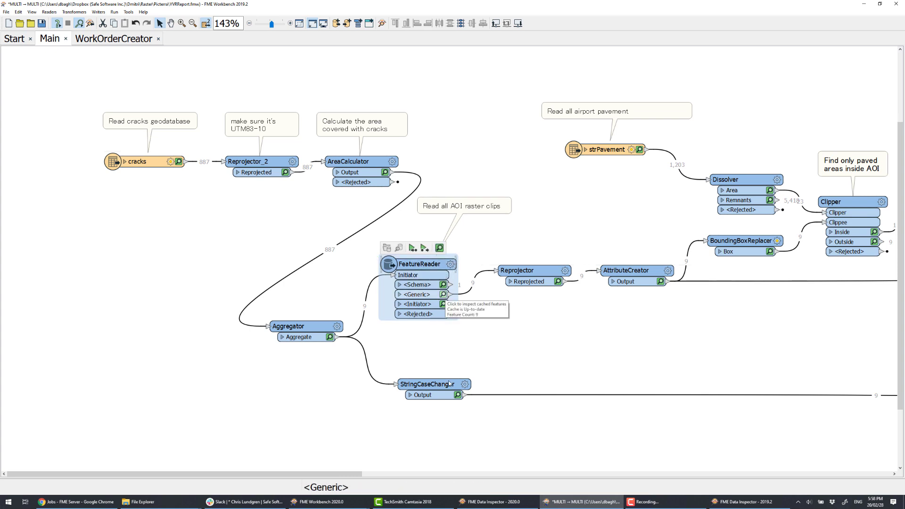
left_click_drag(347, 476, 457, 470)
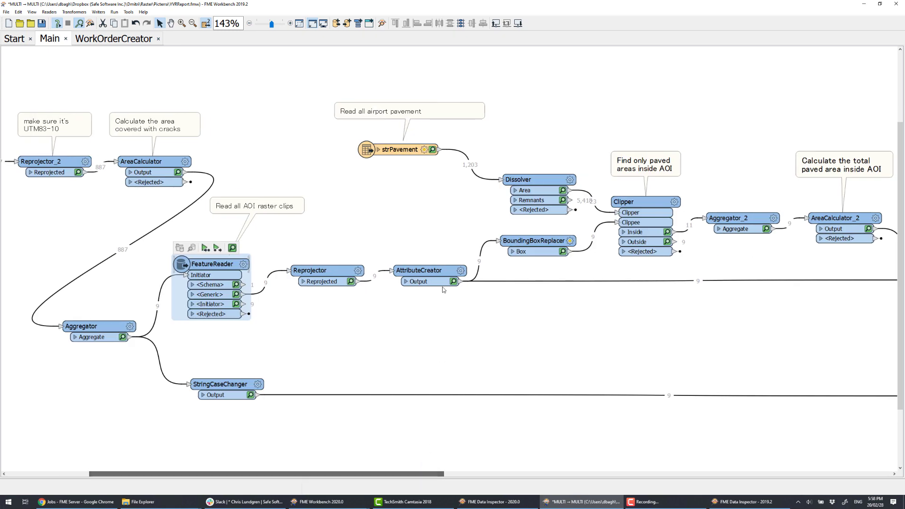
left_click(432, 151)
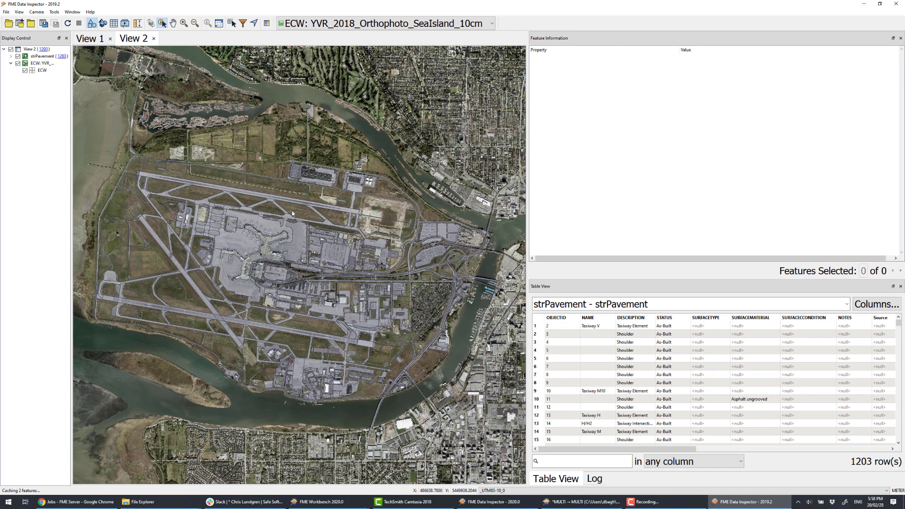
left_click(862, 6)
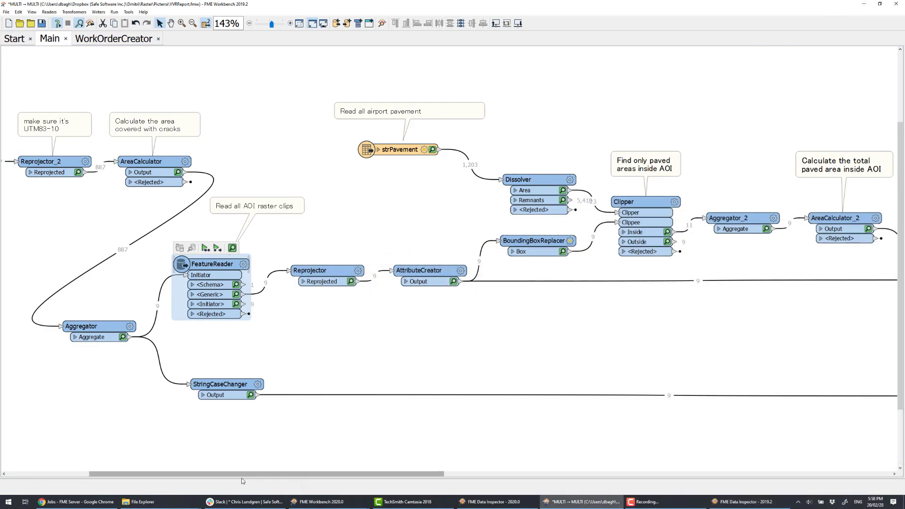
Step: Inspect the Clipper's Inside paved areas, checking three clipped polygons' attributes, then tidy AreaCalculator_2's position
left_click_drag(248, 474, 335, 484)
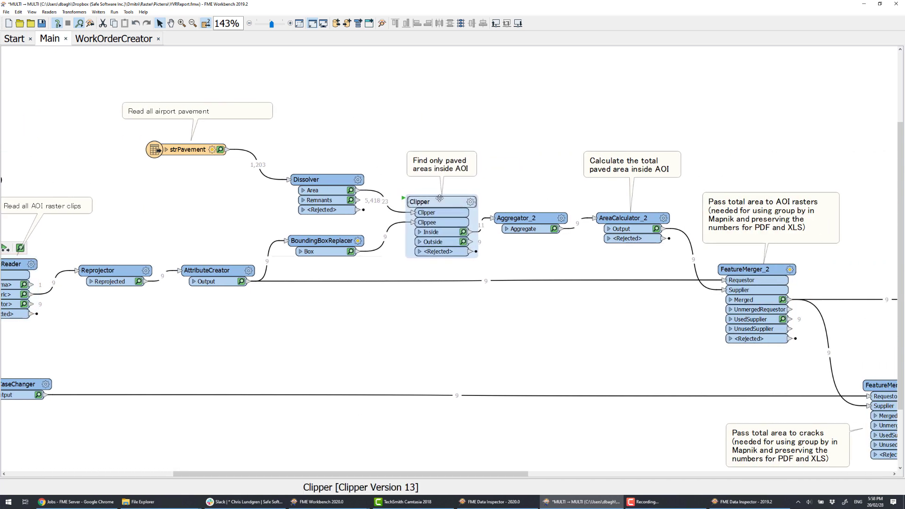
left_click_drag(440, 198, 434, 194)
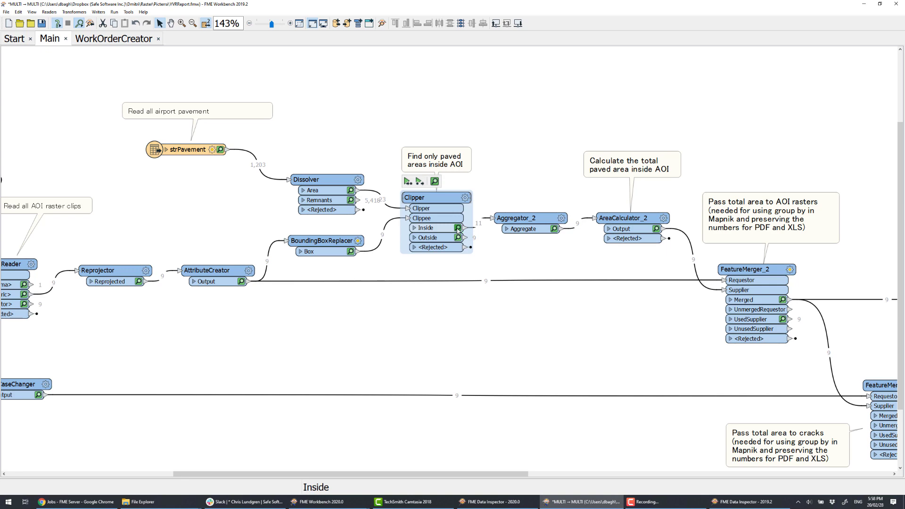
left_click(458, 229)
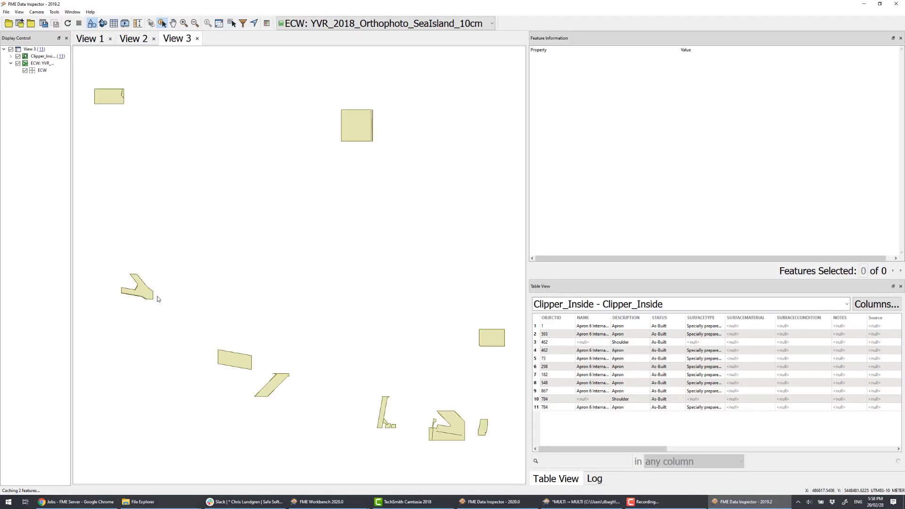
left_click(158, 299)
left_click(235, 361)
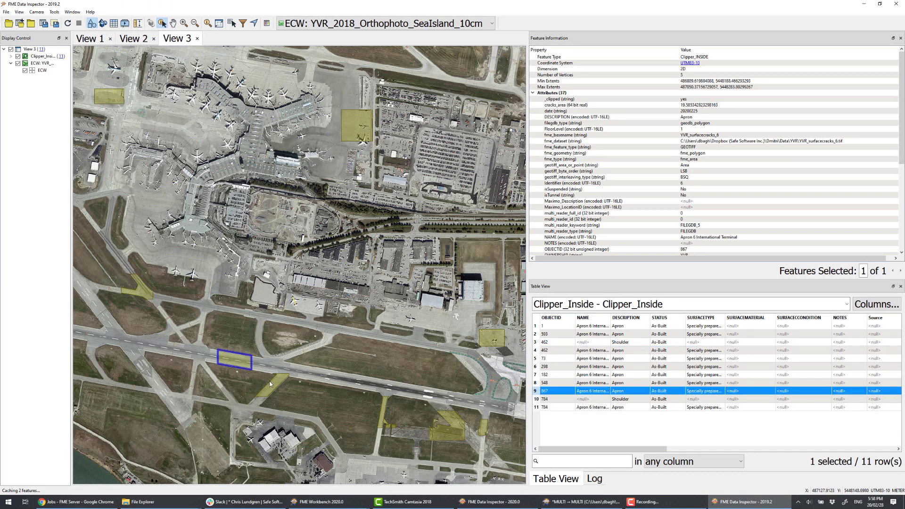
left_click(273, 388)
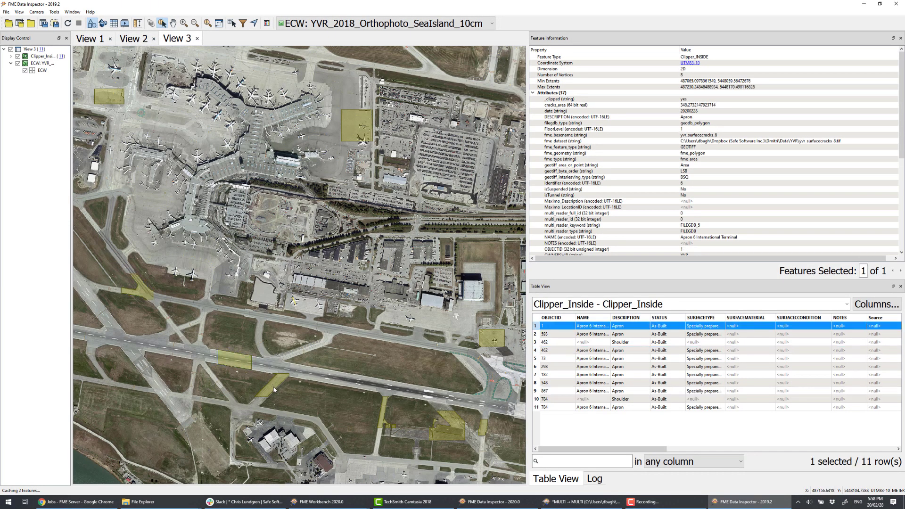
left_click(864, 5)
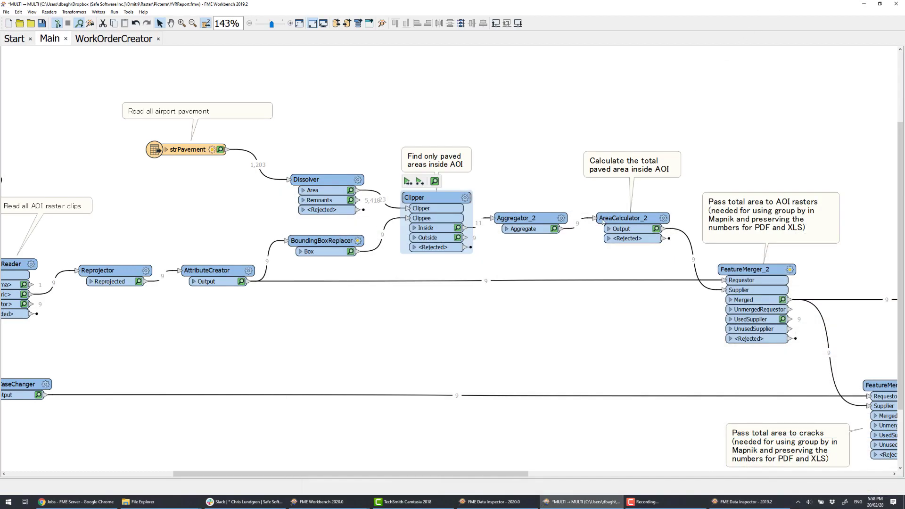
left_click_drag(460, 474, 518, 474)
mouse_move(485, 218)
left_mouse_down()
mouse_move(492, 216)
mouse_move(487, 226)
mouse_move(493, 218)
left_mouse_up()
left_click_drag(542, 475, 681, 482)
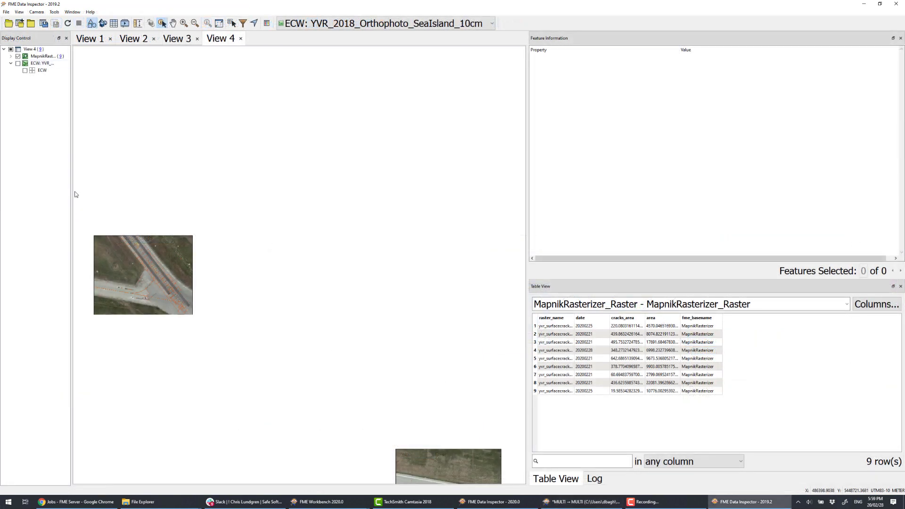
Step: Zoom in and out over the rendered crack raster tiles in View 4
scroll(304, 231, "up", 2)
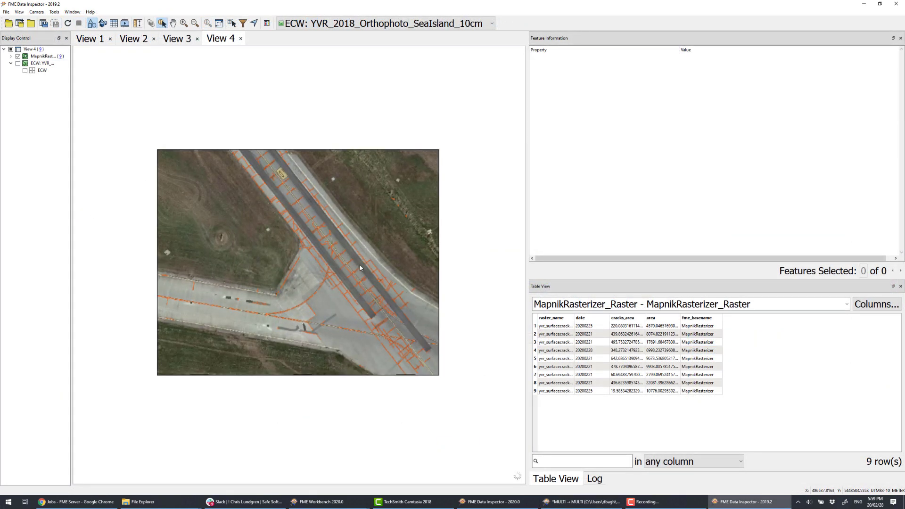
scroll(335, 177, "up", 2)
scroll(366, 242, "down", 4)
scroll(271, 313, "up", 2)
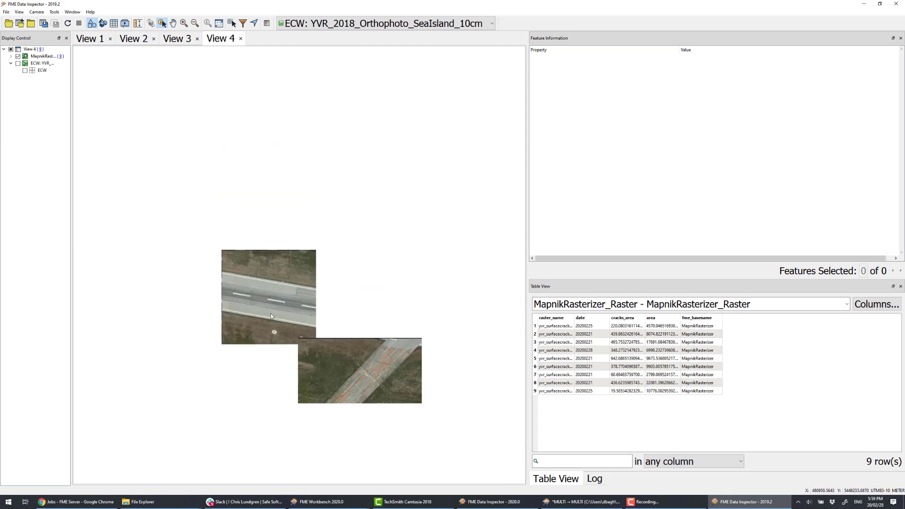
scroll(362, 347, "up", 4)
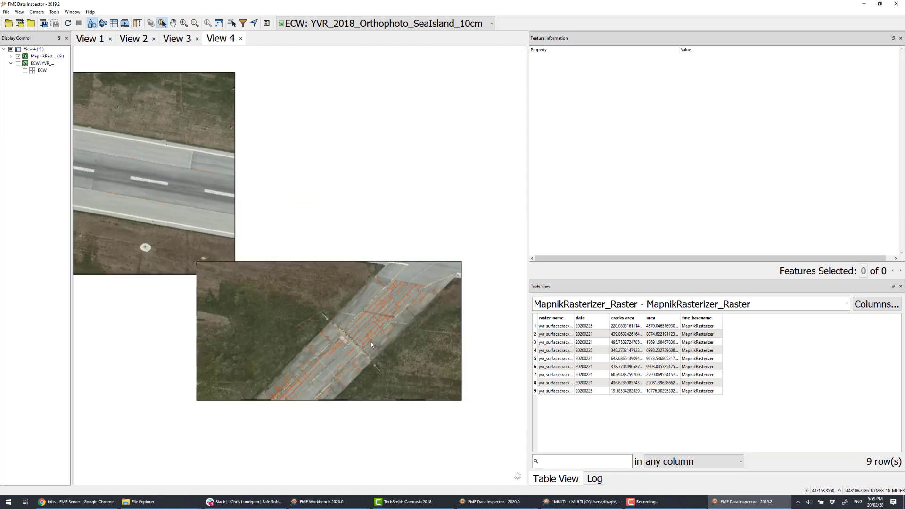
scroll(372, 342, "down", 3)
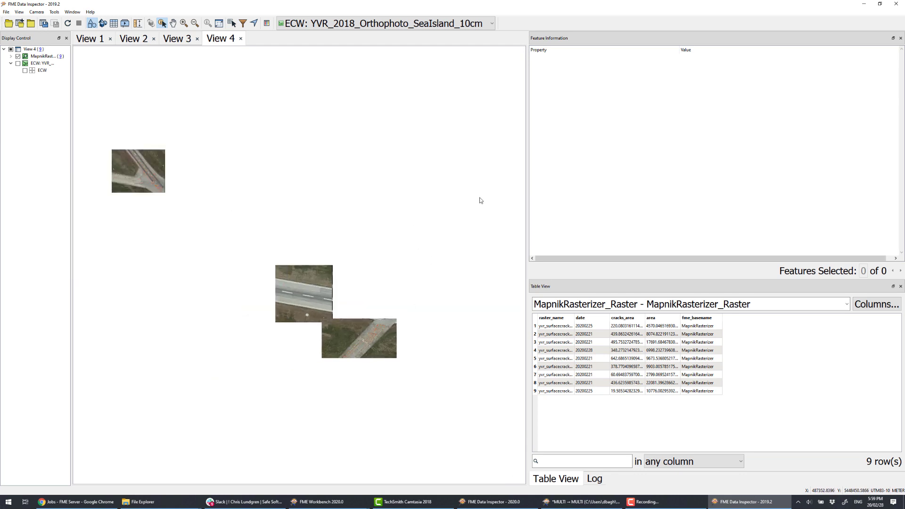
Step: Nudge the Excel formatting and PDF formatting groups into place, then open cracks.xlsx
left_click(866, 5)
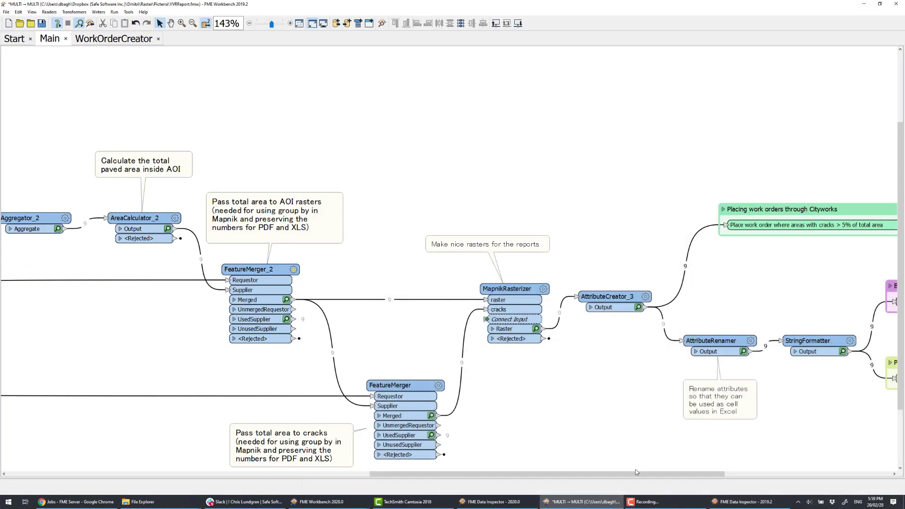
left_click_drag(641, 473, 756, 476)
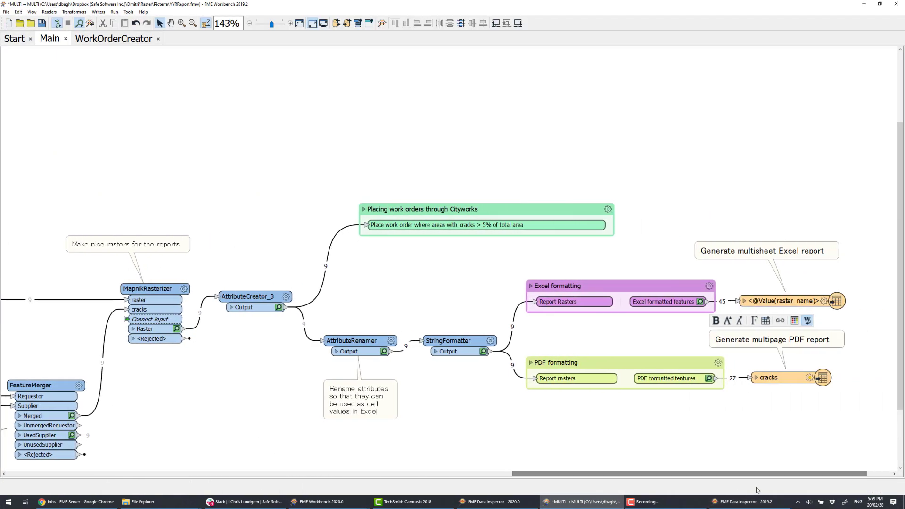
left_click(580, 285)
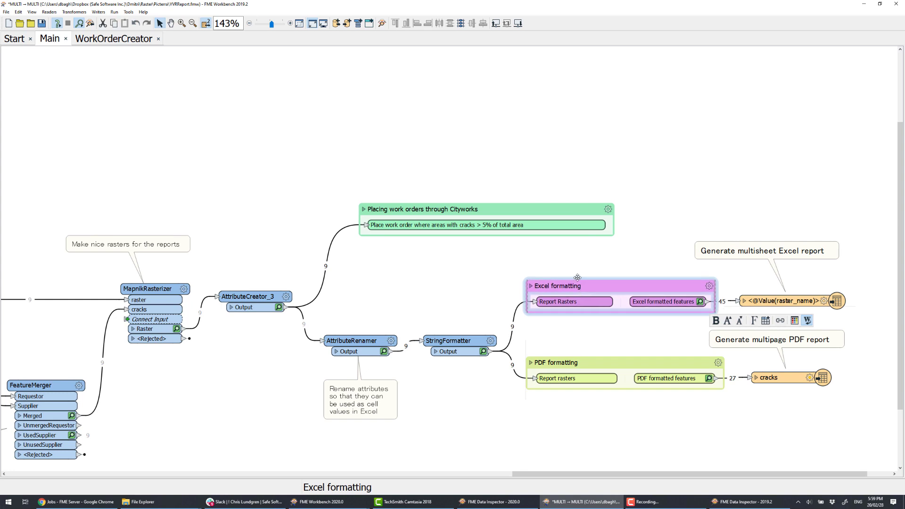
left_click_drag(580, 285, 574, 280)
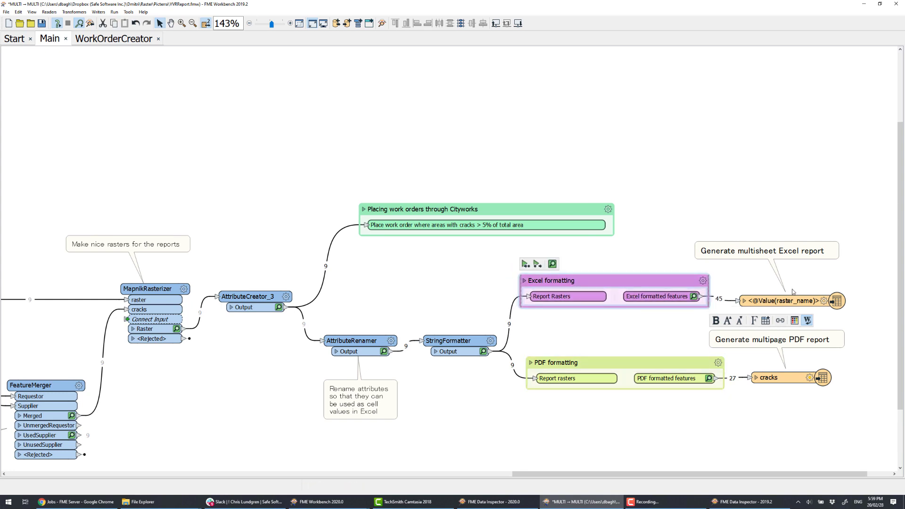
left_click_drag(782, 305, 782, 300)
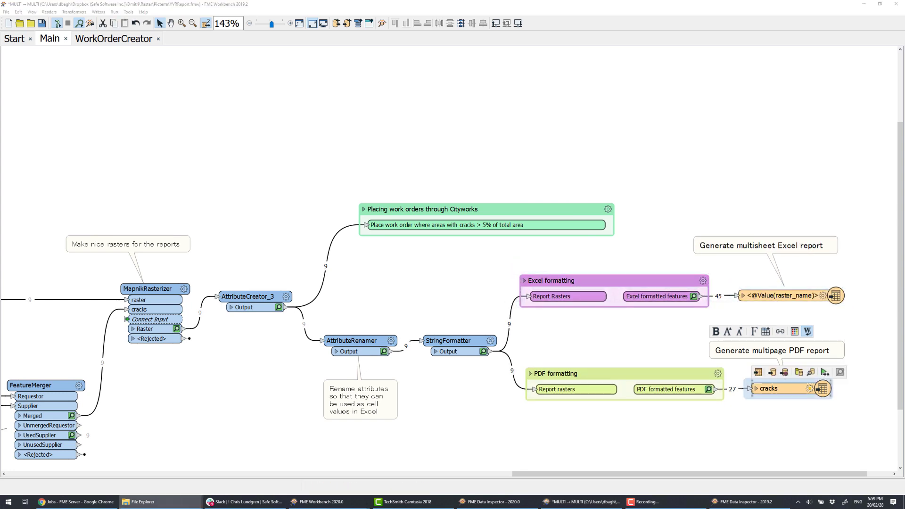
left_click(771, 377)
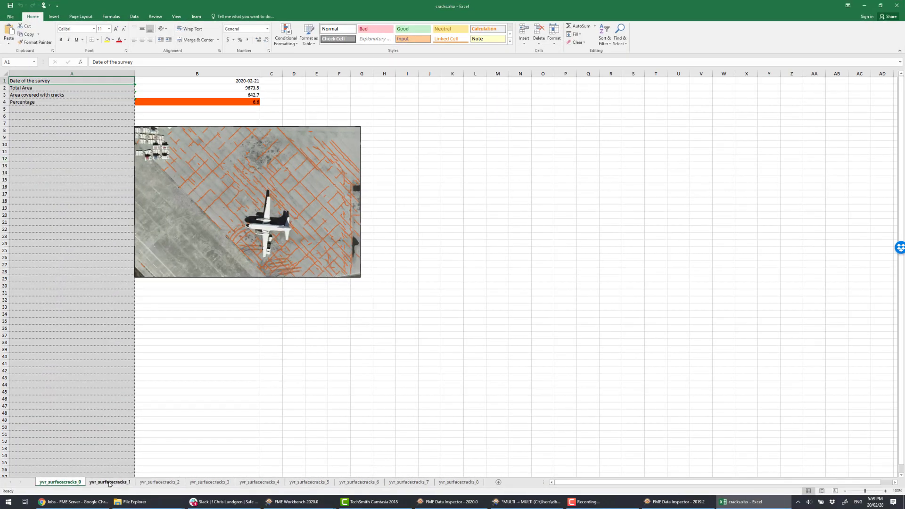
Step: Page through the Excel crack report sheets yvr_surfacecracks_1 to yvr_surfacecracks_8
left_click(109, 483)
left_click(164, 482)
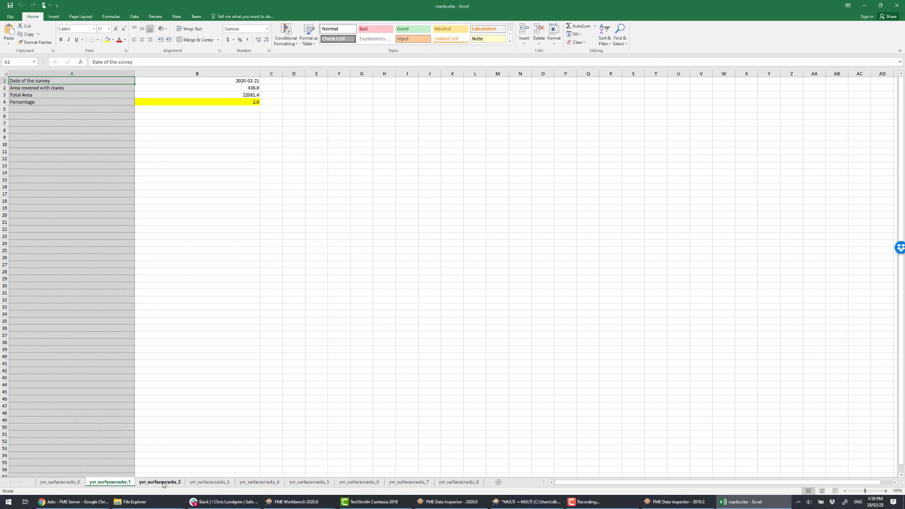
left_click(202, 483)
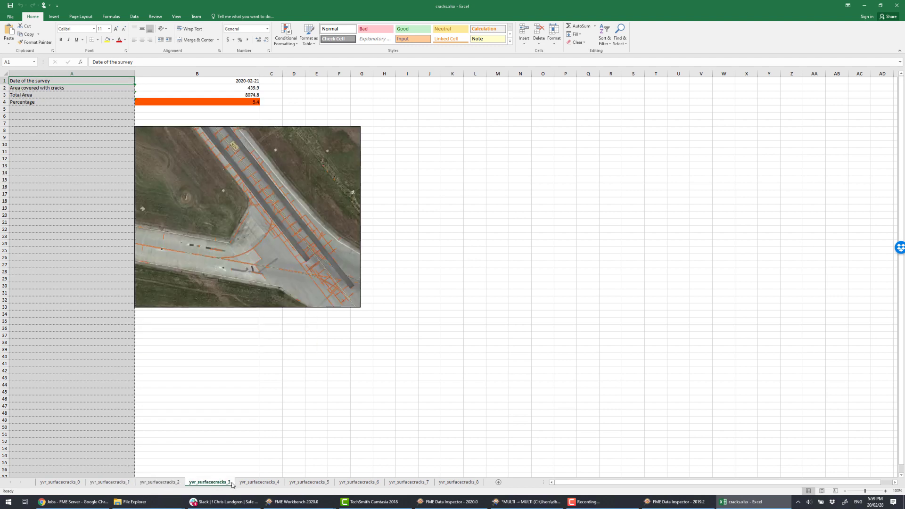
left_click(244, 483)
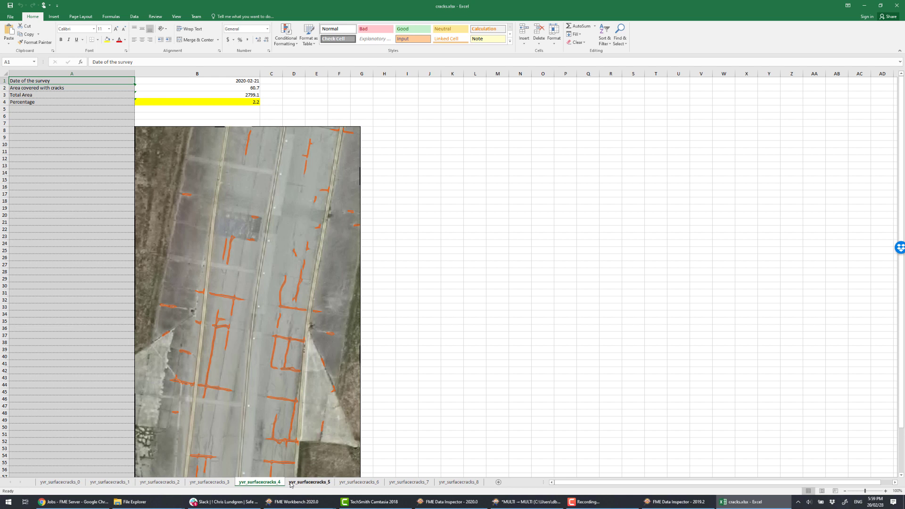
left_click(291, 484)
left_click(360, 484)
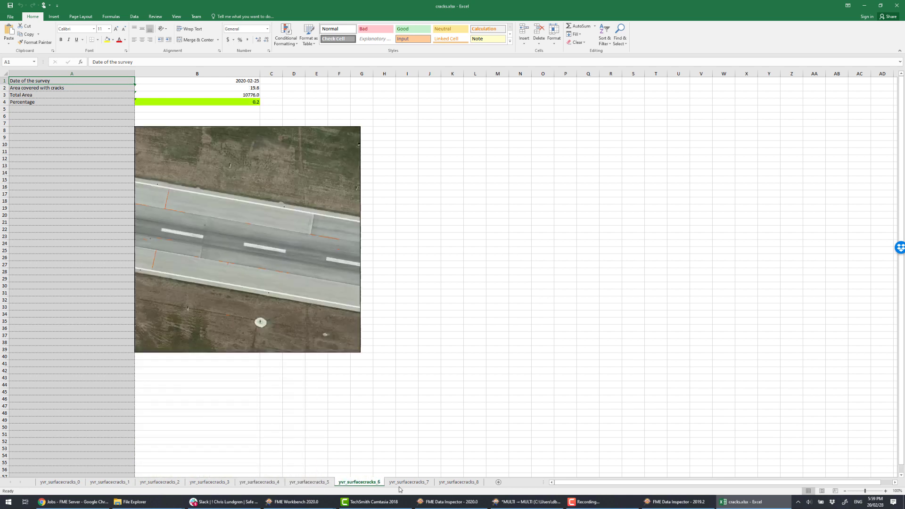
left_click(445, 483)
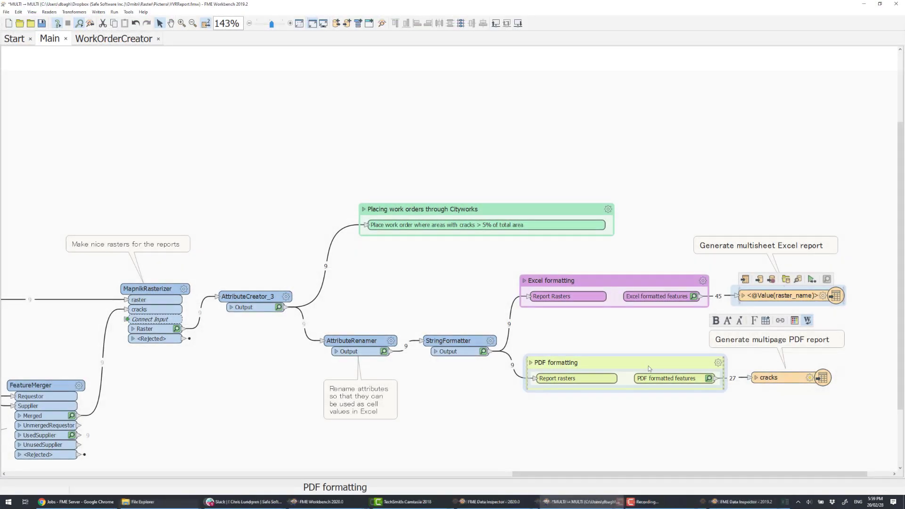
Step: Nudge the PDF formatting group down, then view cracks.pdf with Fit One Full Page and scroll its pages
left_click_drag(657, 366, 667, 377)
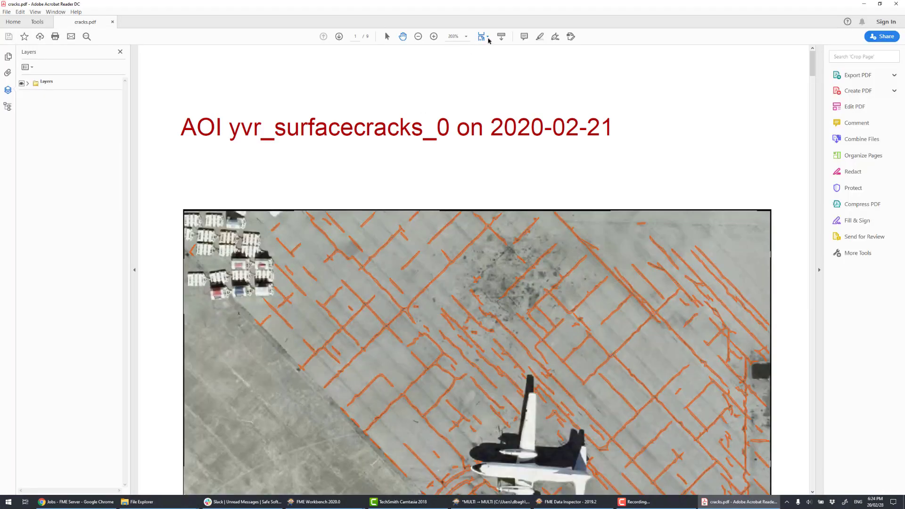
left_click(488, 38)
left_click(499, 58)
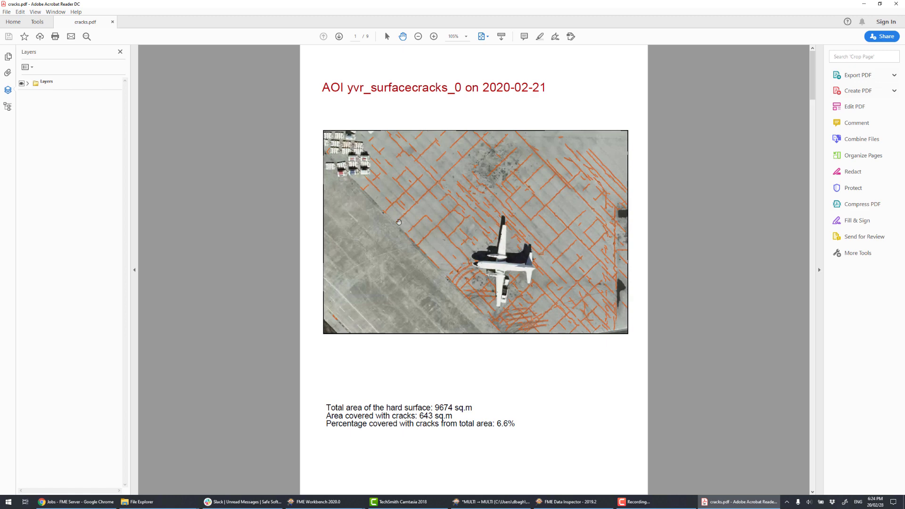
scroll(404, 245, "down", 8)
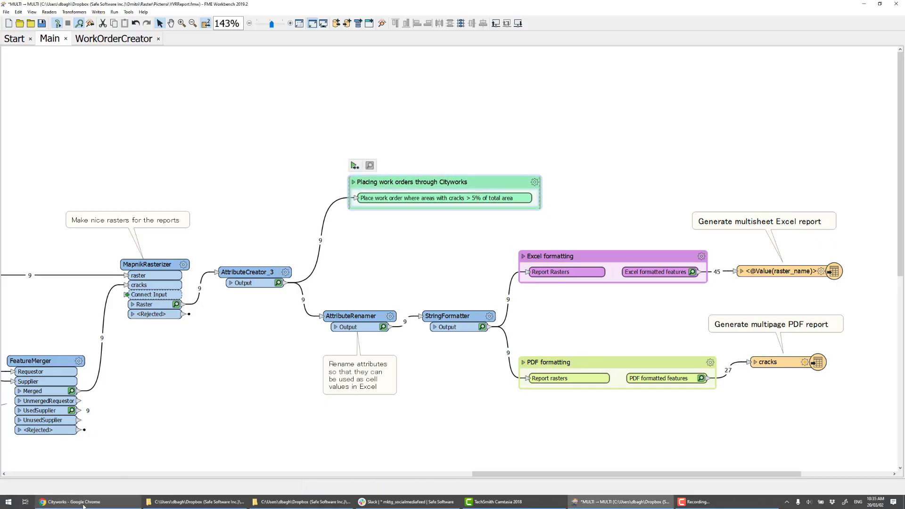
Step: Zoom the Cityworks All Open Work map to Sea Island and open the airport marker's Buildup Pavement work order
left_click(84, 505)
scroll(328, 211, "up", 4)
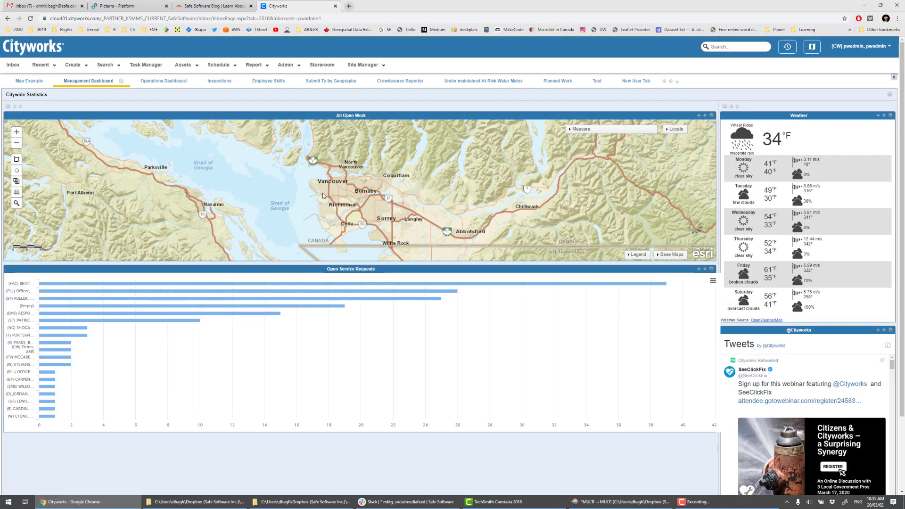
scroll(329, 211, "up", 3)
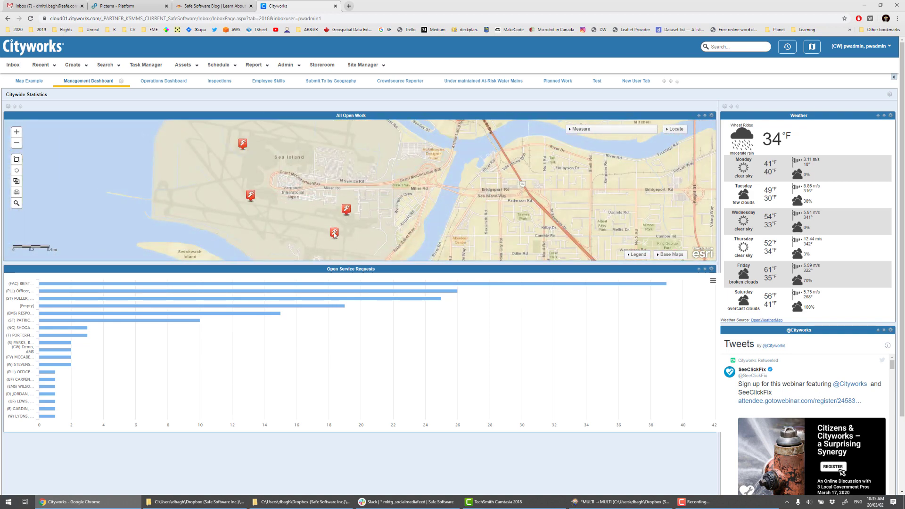
left_click(334, 232)
left_click(361, 122)
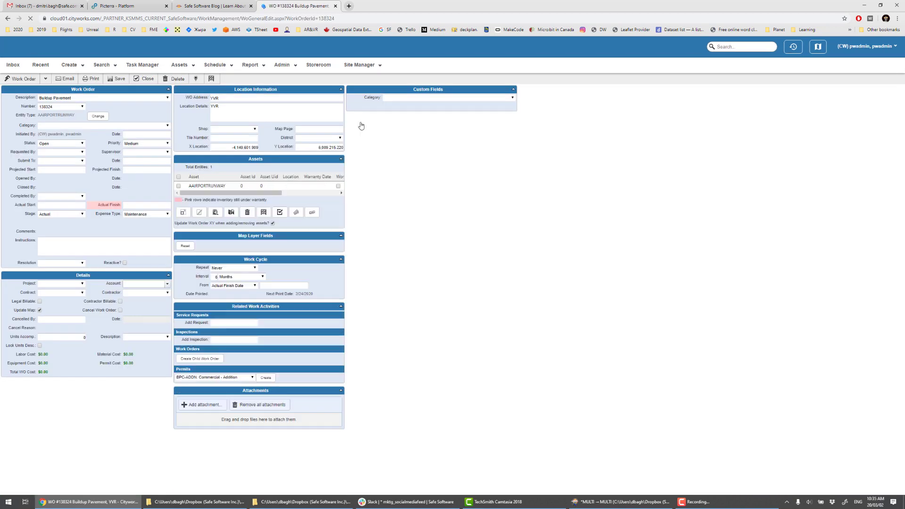